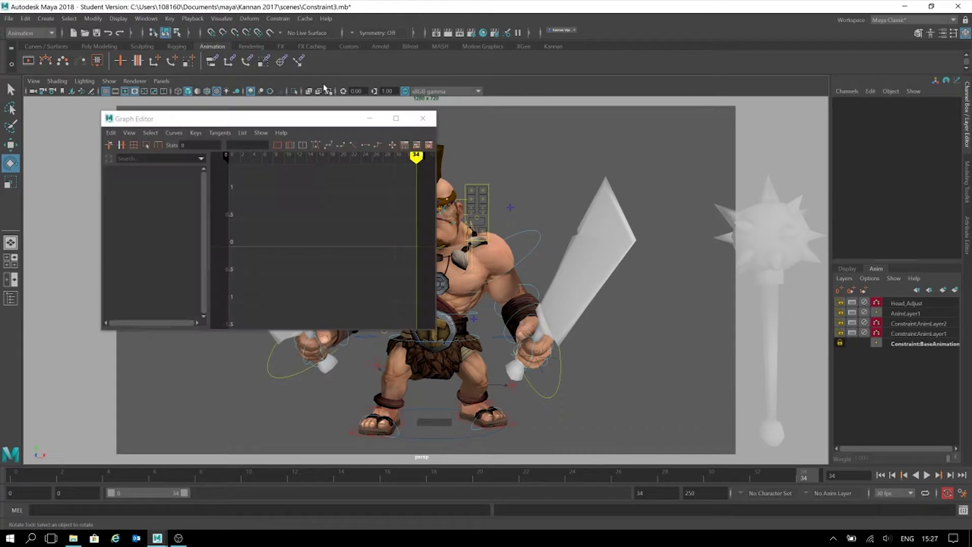
# Step: Move the Graph Editor off the character and select the RootX_M control to load its animation curves
pyautogui.moveTo(321, 124); pyautogui.dragTo(769, 134)
pyautogui.click(524, 253)
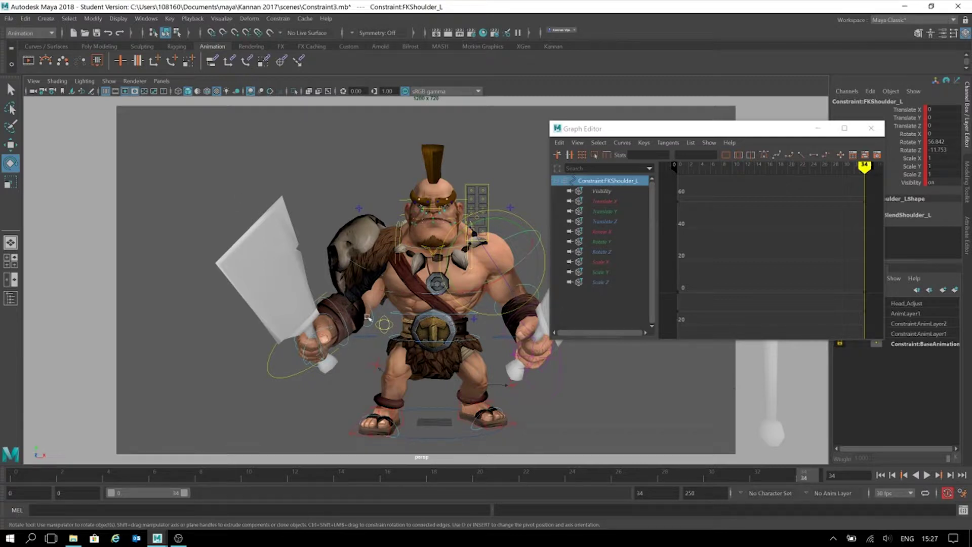
pyautogui.click(416, 318)
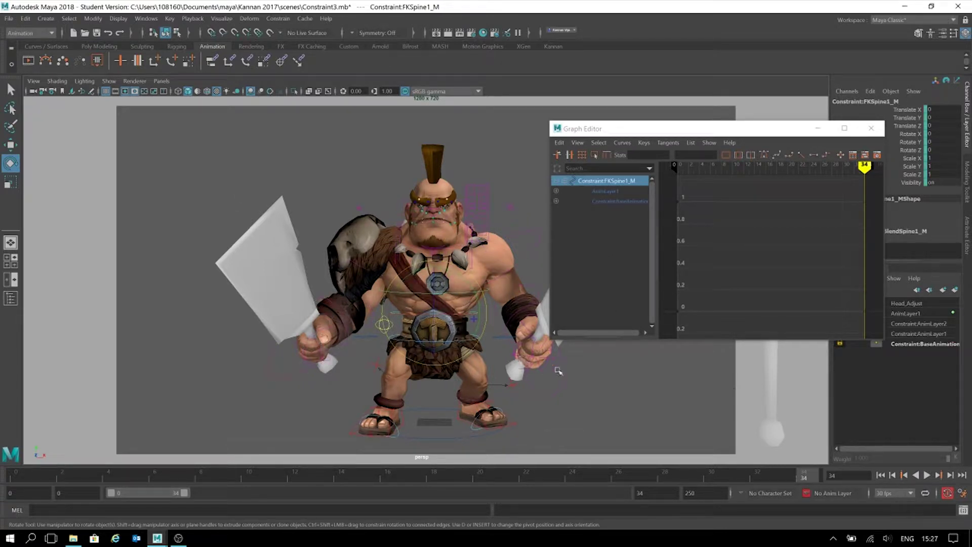
pyautogui.click(594, 419)
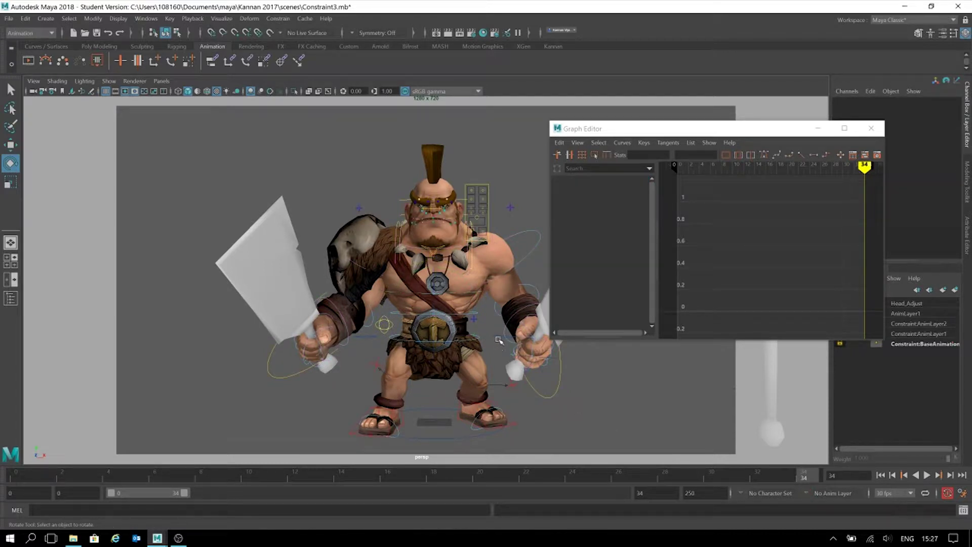
pyautogui.click(499, 340)
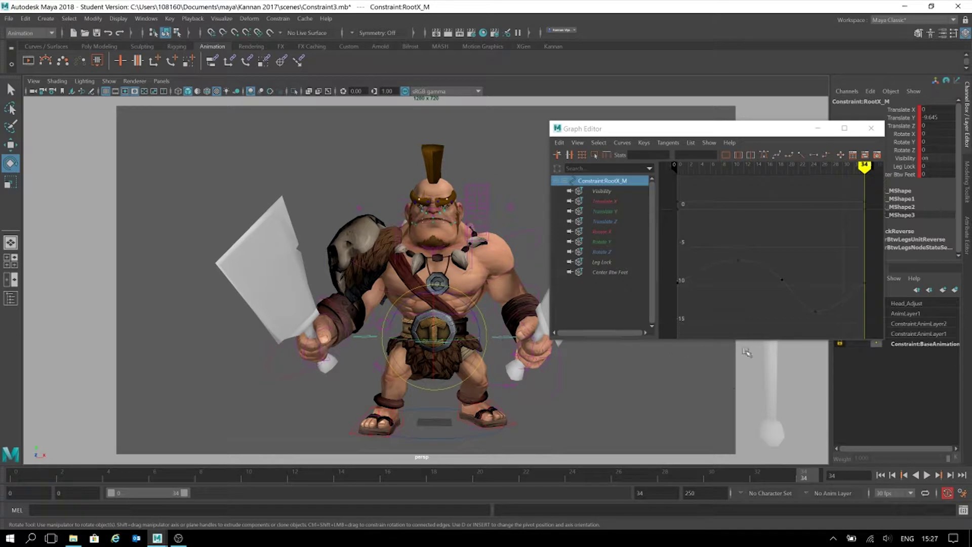
# Step: Reposition and widen the Graph Editor so the RootX_M curves fit in the graph view
pyautogui.moveTo(770, 139); pyautogui.dragTo(413, 146)
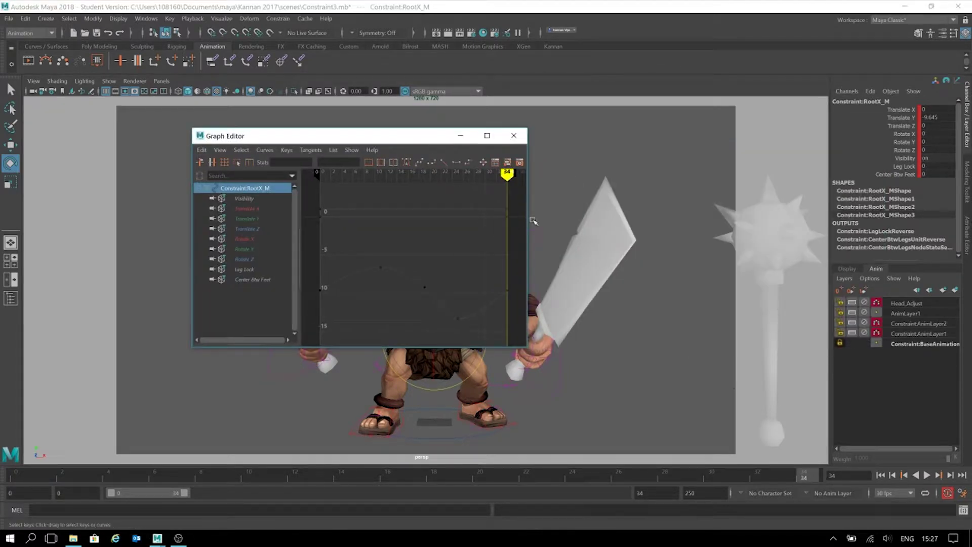
pyautogui.moveTo(528, 219); pyautogui.dragTo(735, 209)
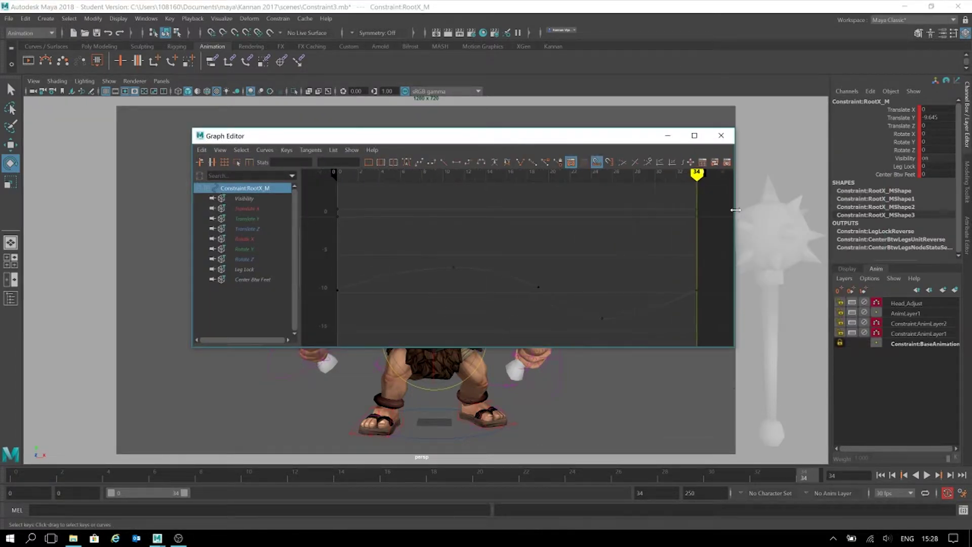
pyautogui.keyDown('alt'); pyautogui.moveTo(592, 240); pyautogui.dragTo(584, 197, button='middle'); pyautogui.keyUp('alt')
pyautogui.scroll(-5, 586, 215)
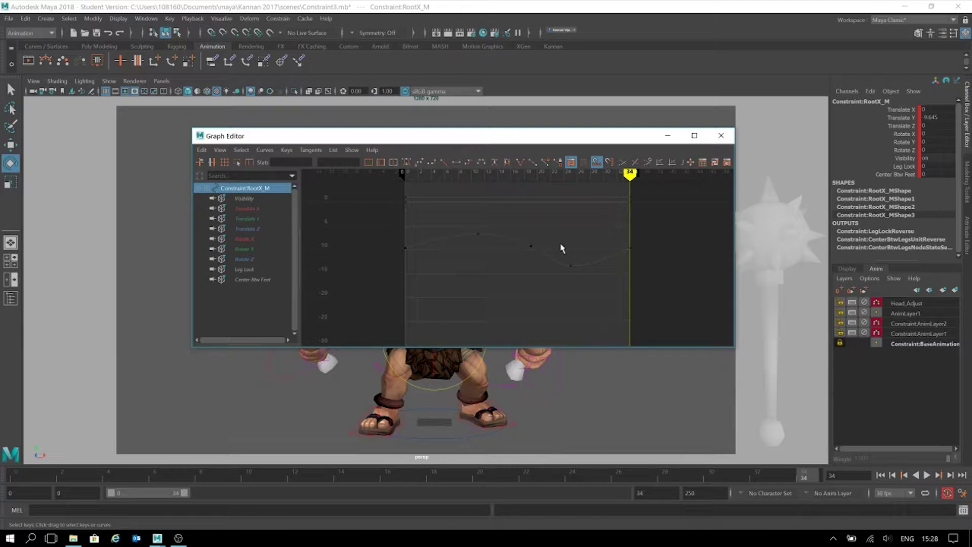
# Step: Make Constraint:BaseAnimation the current animation layer and isolate the Leg Lock curve of RootX_M
pyautogui.click(813, 495)
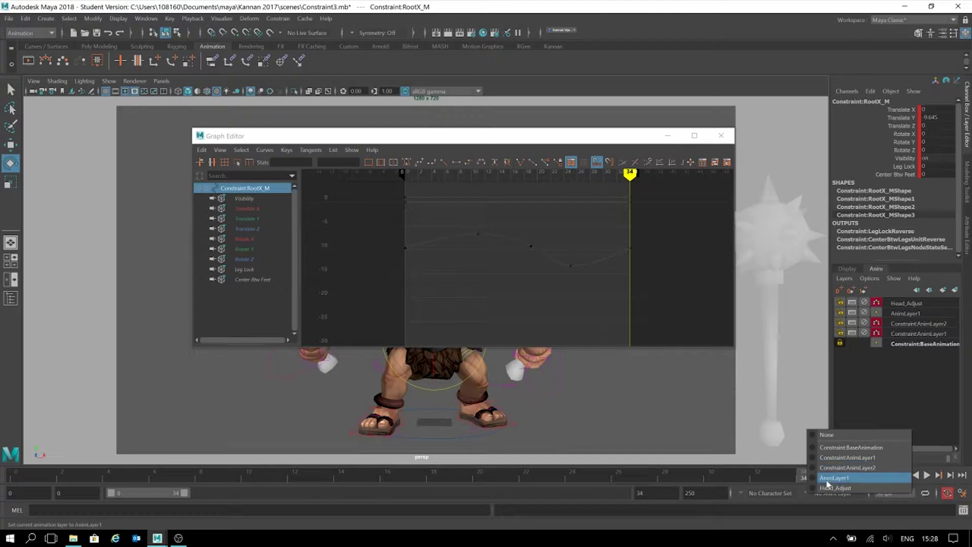
pyautogui.click(833, 450)
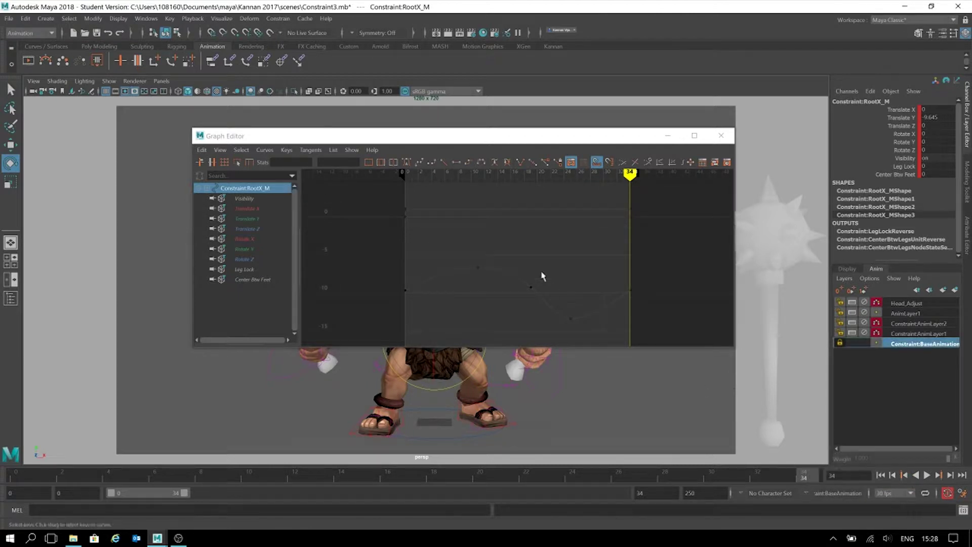
pyautogui.click(245, 249)
pyautogui.click(248, 269)
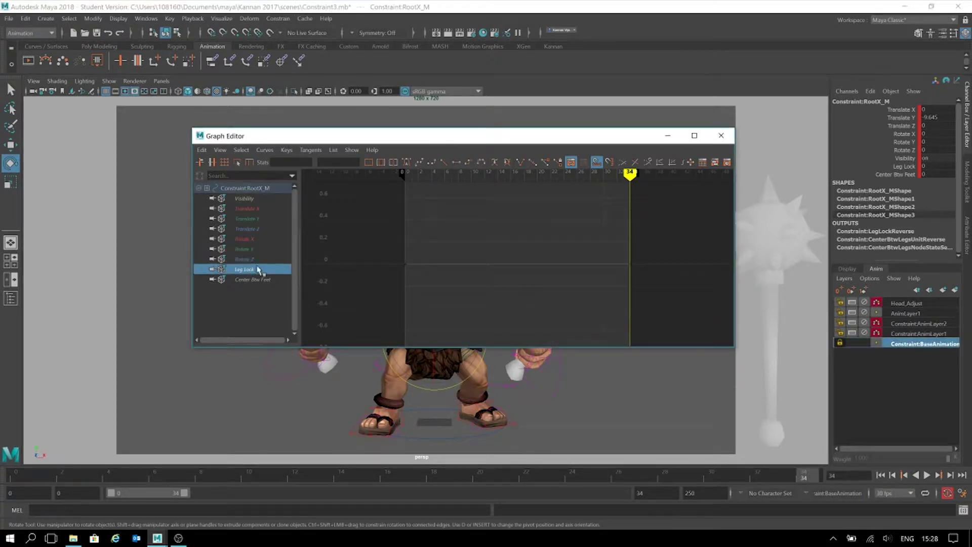
# Step: Try to move the Leg Lock key at frame 34 to an earlier frame
pyautogui.moveTo(393, 257); pyautogui.dragTo(457, 303)
pyautogui.moveTo(594, 235); pyautogui.dragTo(721, 324)
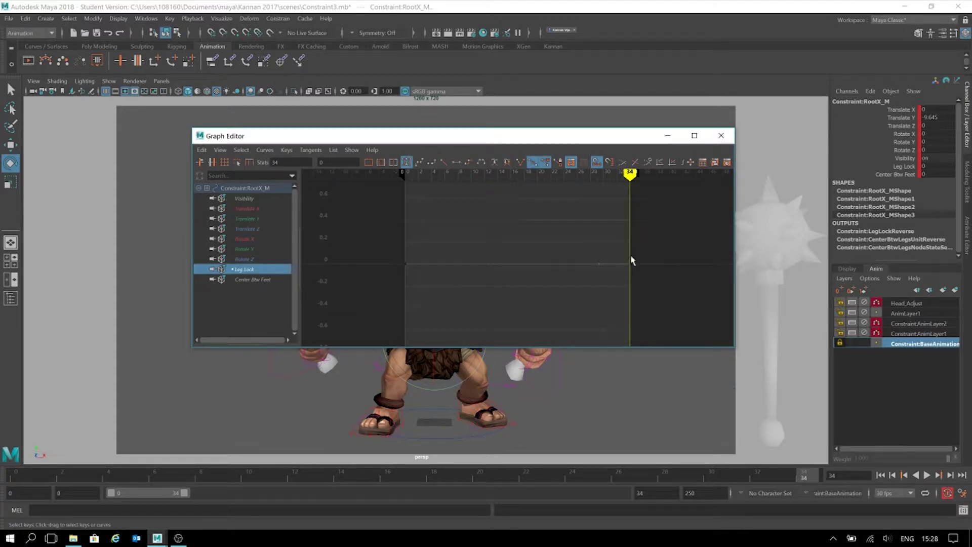
pyautogui.click(632, 267)
pyautogui.moveTo(624, 256); pyautogui.dragTo(650, 296)
pyautogui.moveTo(629, 263); pyautogui.dragTo(602, 268, button='middle')
# Step: Unlock the Constraint:BaseAnimation layer and select the Translate Y key at frame 34
pyautogui.click(840, 343)
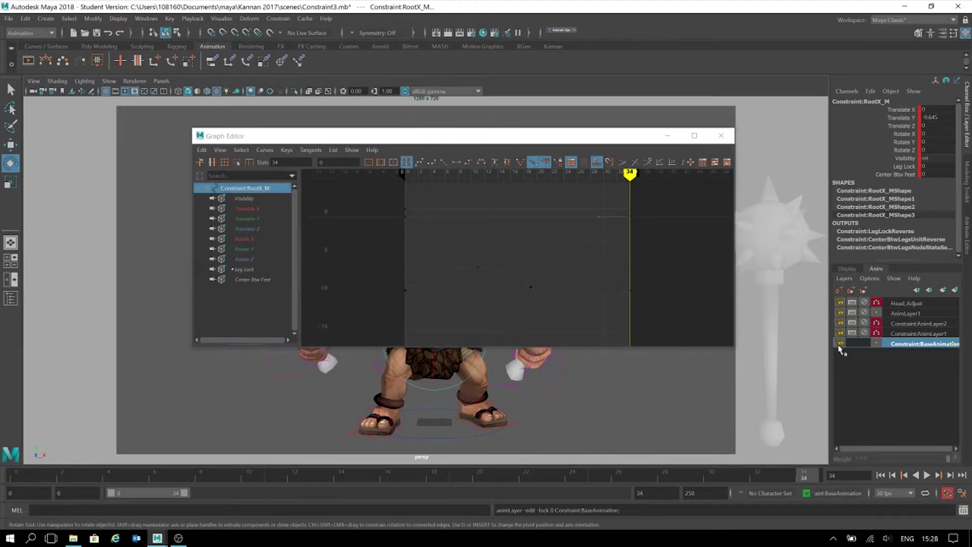
pyautogui.moveTo(651, 263); pyautogui.dragTo(615, 333)
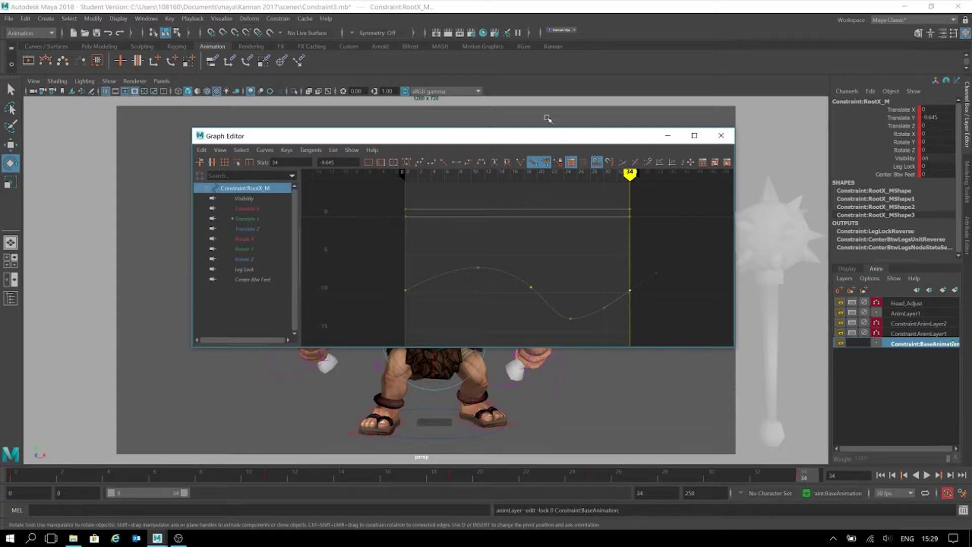
# Step: Widen the Graph Editor further and show the full set of RootX_M curves across frames 0 to 34
pyautogui.moveTo(559, 140)
pyautogui.mouseDown()
pyautogui.moveTo(521, 137)
pyautogui.moveTo(562, 135)
pyautogui.mouseUp()
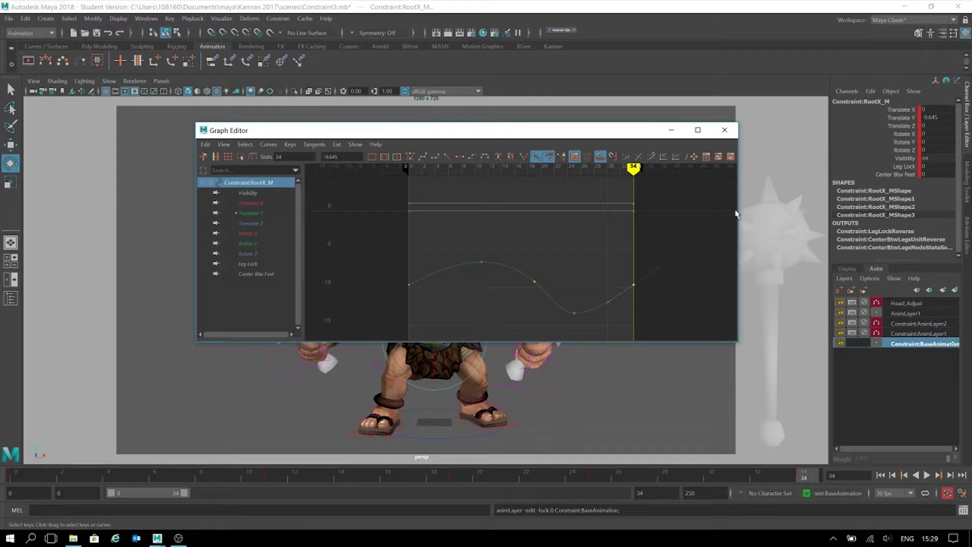
pyautogui.moveTo(737, 210); pyautogui.dragTo(861, 204)
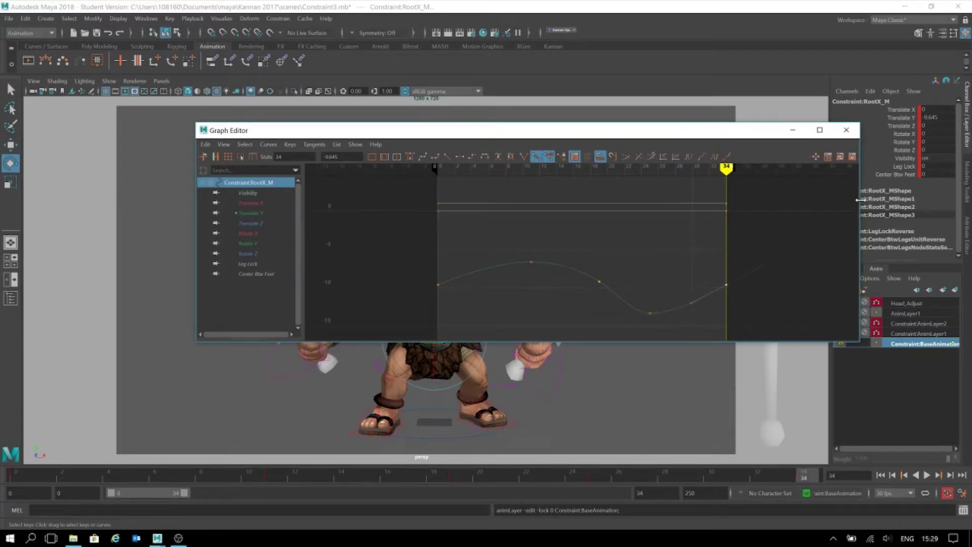
pyautogui.press('f')
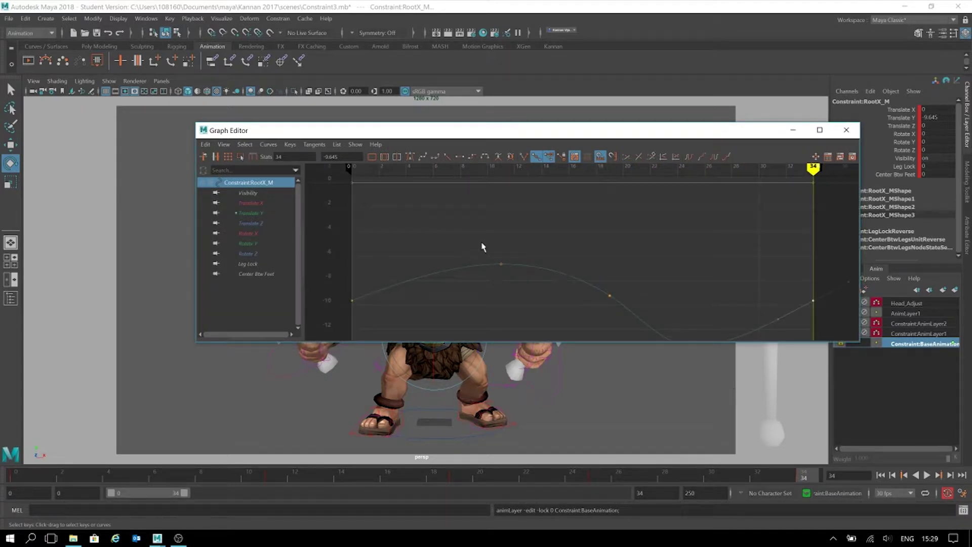
pyautogui.scroll(-2, 482, 247)
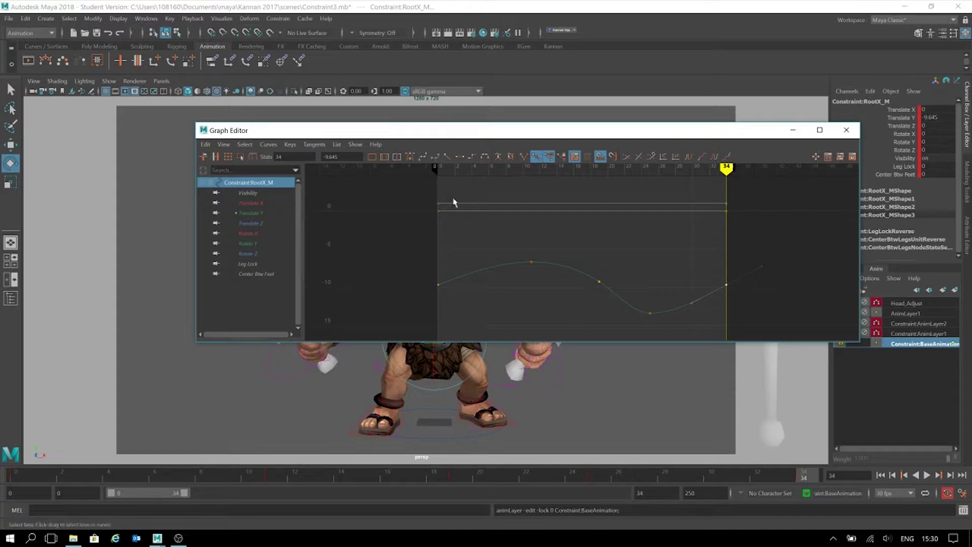
# Step: Inspect the tangents of the Translate Y keys at frames 11, 19 and 25 one after another
pyautogui.click(475, 214)
pyautogui.moveTo(502, 238); pyautogui.dragTo(561, 307)
pyautogui.moveTo(585, 229); pyautogui.dragTo(620, 310)
pyautogui.moveTo(640, 259); pyautogui.dragTo(669, 339)
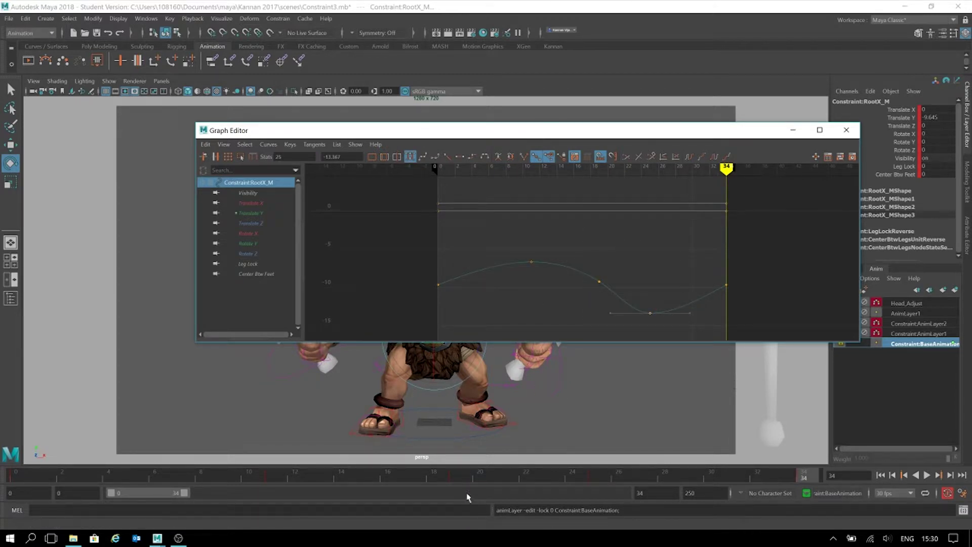
# Step: Try nudging the Translate Y key at frame 11 upward and undo the move
pyautogui.moveTo(614, 260); pyautogui.dragTo(573, 316)
pyautogui.moveTo(553, 231); pyautogui.dragTo(510, 283)
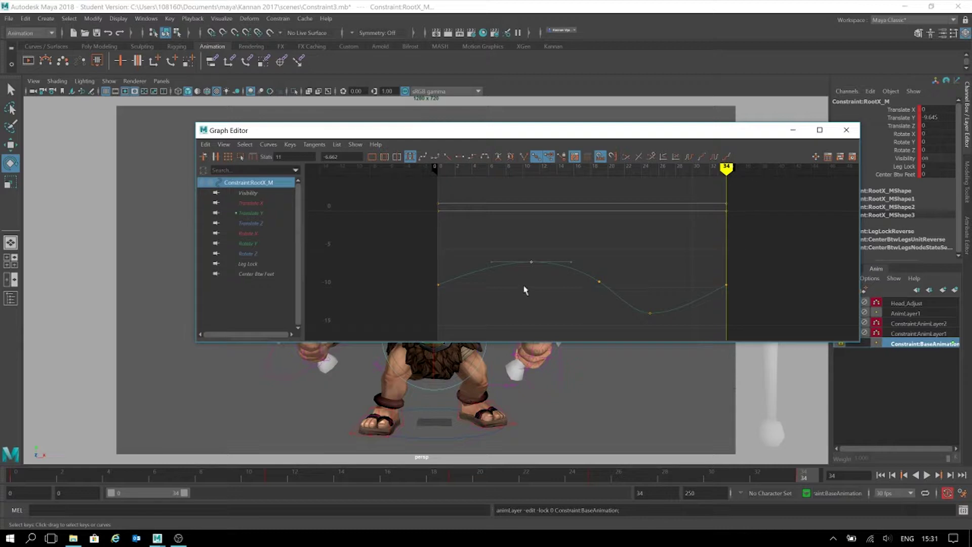
pyautogui.moveTo(531, 263)
pyautogui.mouseDown(button='middle')
pyautogui.moveTo(532, 245)
pyautogui.moveTo(527, 276)
pyautogui.moveTo(532, 261)
pyautogui.mouseUp(button='middle')
pyautogui.hotkey('ctrl', 'z')
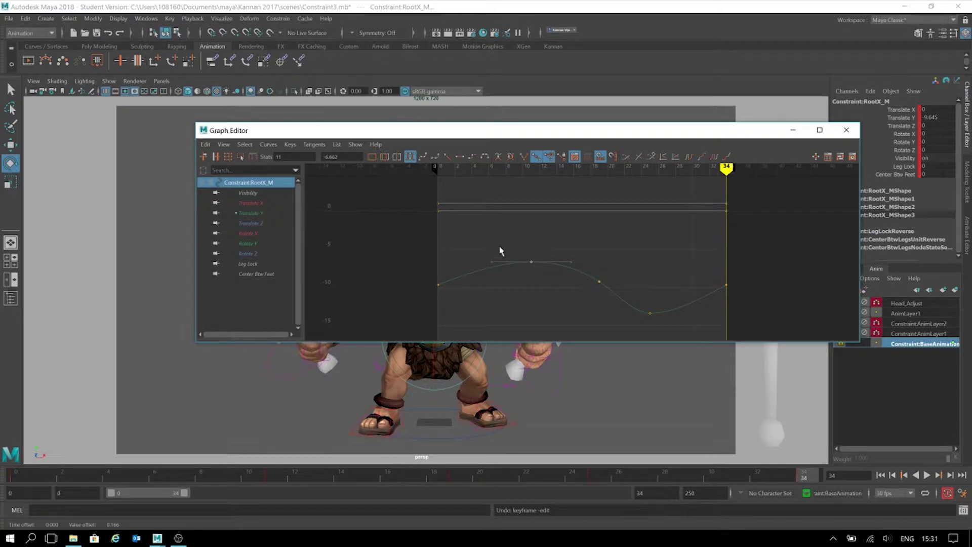
# Step: Try tilting the incoming tangent handle of the Translate Y key at frame 11, and restore its flat tangent
pyautogui.moveTo(473, 241); pyautogui.dragTo(502, 274)
pyautogui.moveTo(475, 240); pyautogui.dragTo(508, 304)
pyautogui.moveTo(496, 248); pyautogui.dragTo(573, 290)
pyautogui.moveTo(494, 263)
pyautogui.mouseDown()
pyautogui.moveTo(504, 232)
pyautogui.moveTo(497, 270)
pyautogui.mouseUp()
pyautogui.click(543, 251)
pyautogui.hotkey('ctrl', 'z')
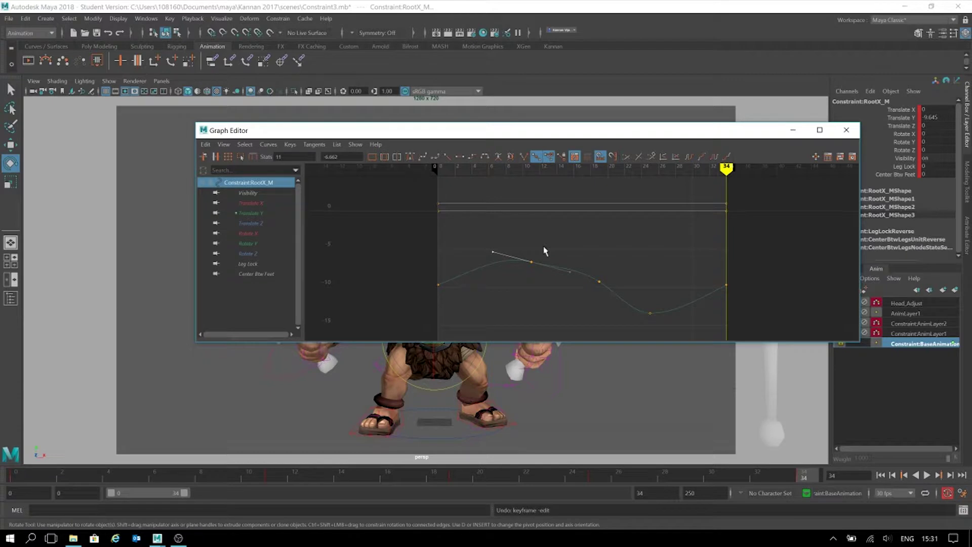
pyautogui.moveTo(545, 252); pyautogui.dragTo(565, 260, button='middle')
pyautogui.click(588, 258)
pyautogui.moveTo(563, 250); pyautogui.dragTo(504, 284)
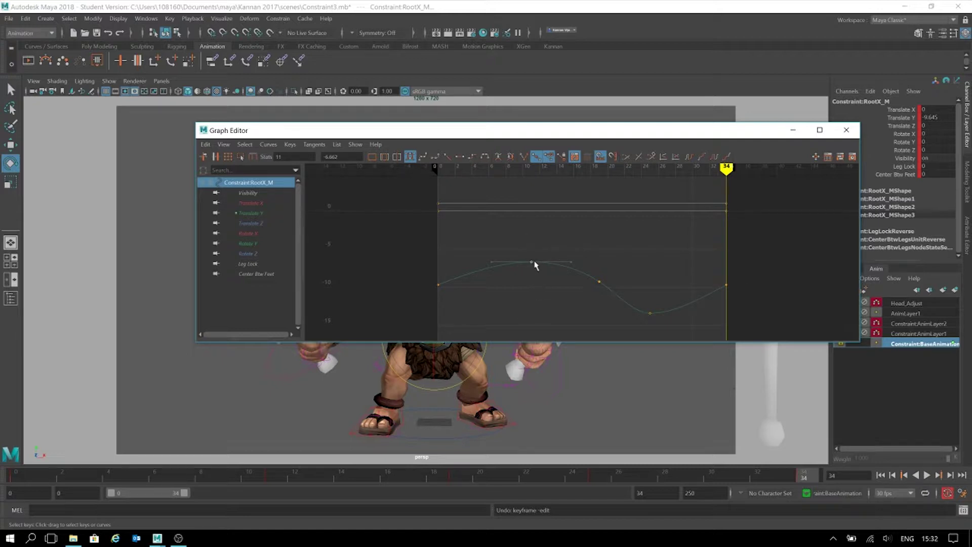
# Step: Try shifting the frame 11 Translate Y key and adjusting its incoming tangent handle, undoing both edits
pyautogui.moveTo(532, 262)
pyautogui.mouseDown(button='middle')
pyautogui.moveTo(530, 224)
pyautogui.moveTo(523, 303)
pyautogui.moveTo(519, 246)
pyautogui.moveTo(521, 319)
pyautogui.moveTo(524, 267)
pyautogui.mouseUp(button='middle')
pyautogui.hotkey('ctrl', 'z')
pyautogui.moveTo(512, 234); pyautogui.dragTo(476, 291)
pyautogui.moveTo(491, 261)
pyautogui.mouseDown()
pyautogui.moveTo(493, 245)
pyautogui.moveTo(491, 272)
pyautogui.mouseUp()
pyautogui.hotkey('ctrl', 'z')
pyautogui.hotkey('ctrl', 'z')
pyautogui.hotkey('ctrl', 'z')
# Step: Select the Translate Y peak key at frame 11 together with the low key at frame 25
pyautogui.moveTo(628, 233); pyautogui.dragTo(499, 308)
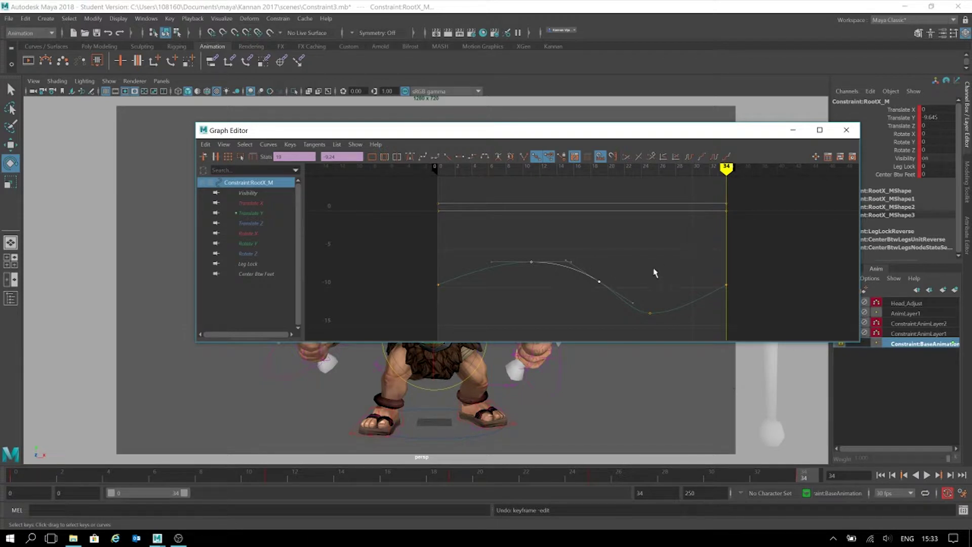
pyautogui.moveTo(640, 278); pyautogui.dragTo(668, 347)
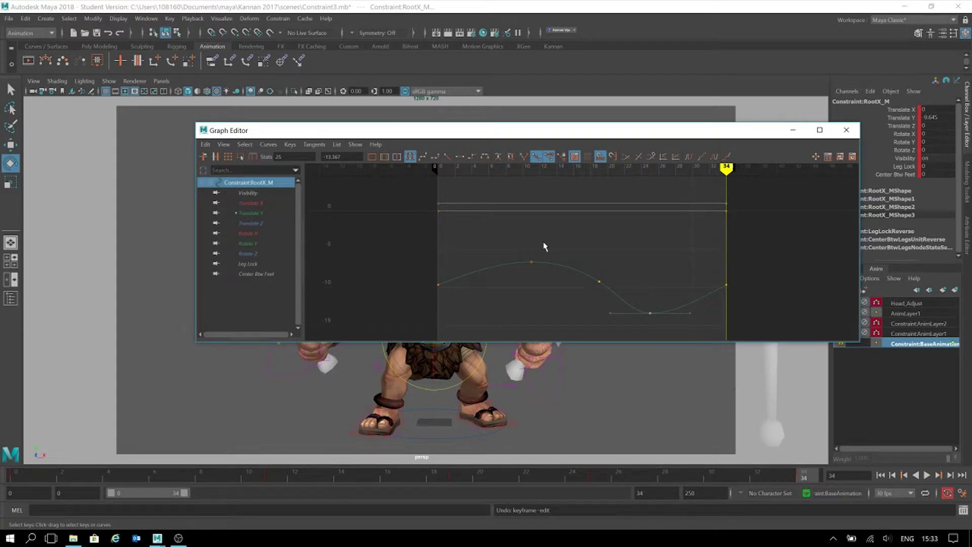
pyautogui.moveTo(544, 242); pyautogui.dragTo(513, 312)
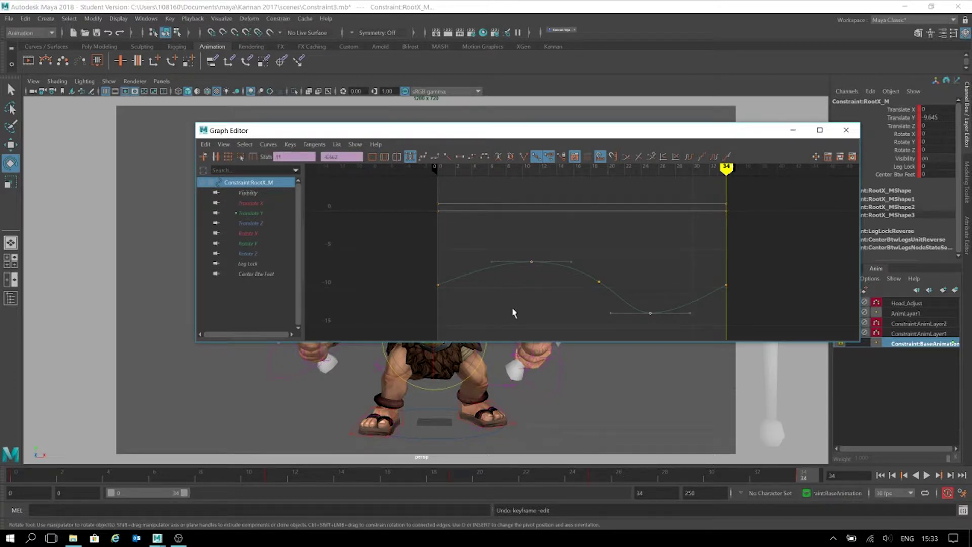
pyautogui.moveTo(555, 238); pyautogui.dragTo(517, 297)
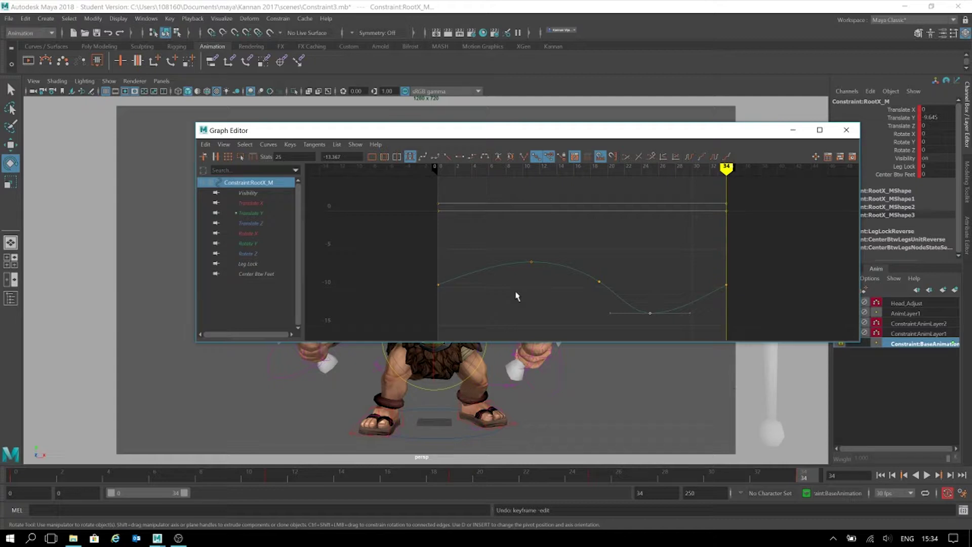
pyautogui.click(530, 263)
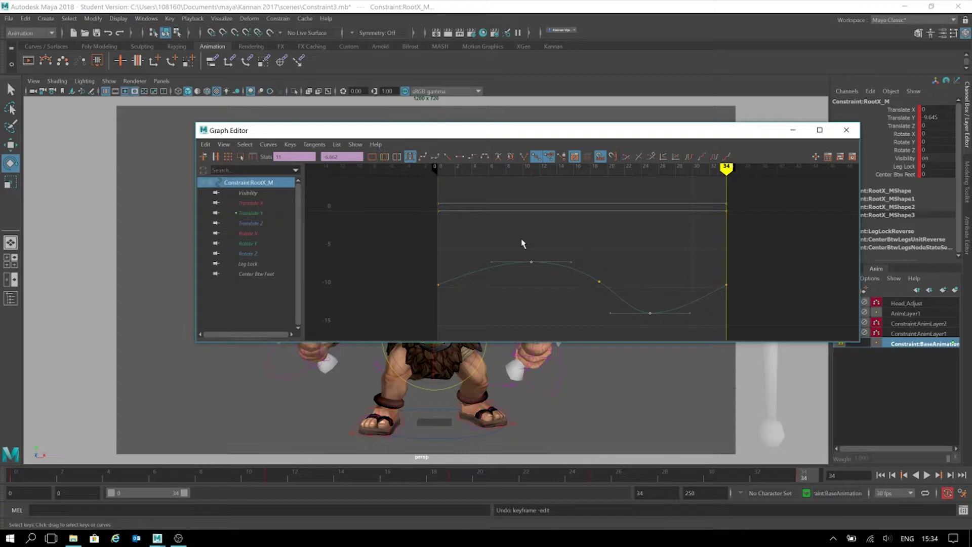
# Step: Try tilting the incoming tangent handles of the frame 11 and frame 25 keys together, and undo it
pyautogui.moveTo(515, 236); pyautogui.dragTo(478, 315)
pyautogui.moveTo(640, 288); pyautogui.dragTo(607, 330)
pyautogui.click(611, 313)
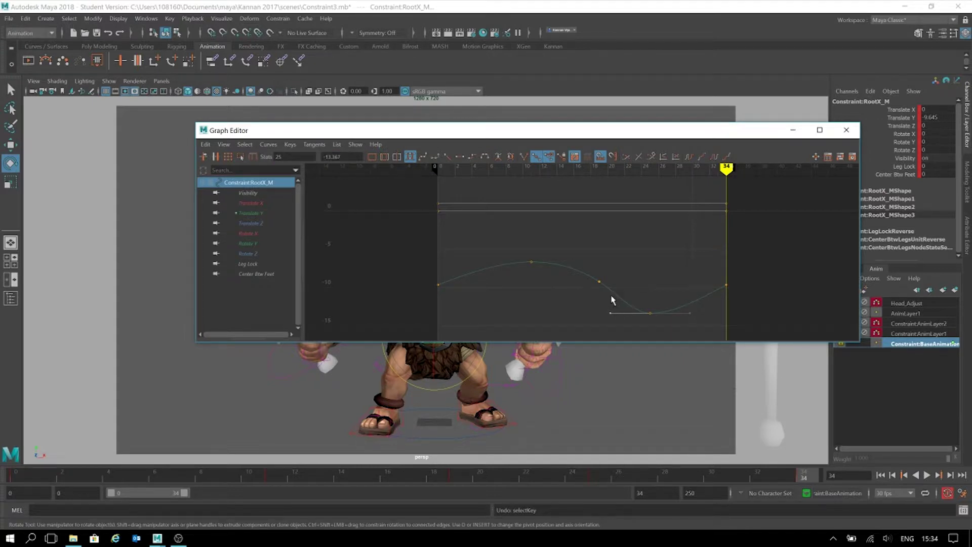
pyautogui.click(530, 264)
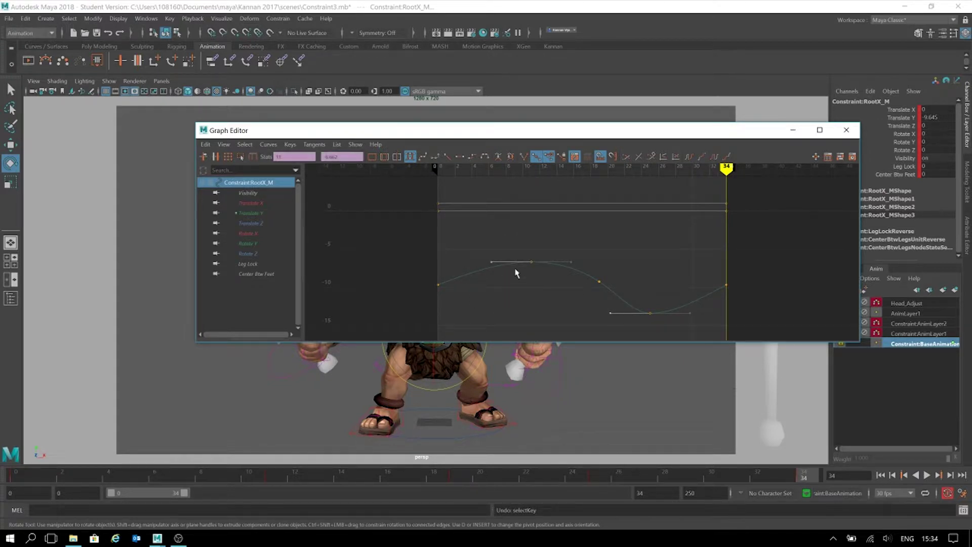
pyautogui.moveTo(492, 265); pyautogui.dragTo(520, 223)
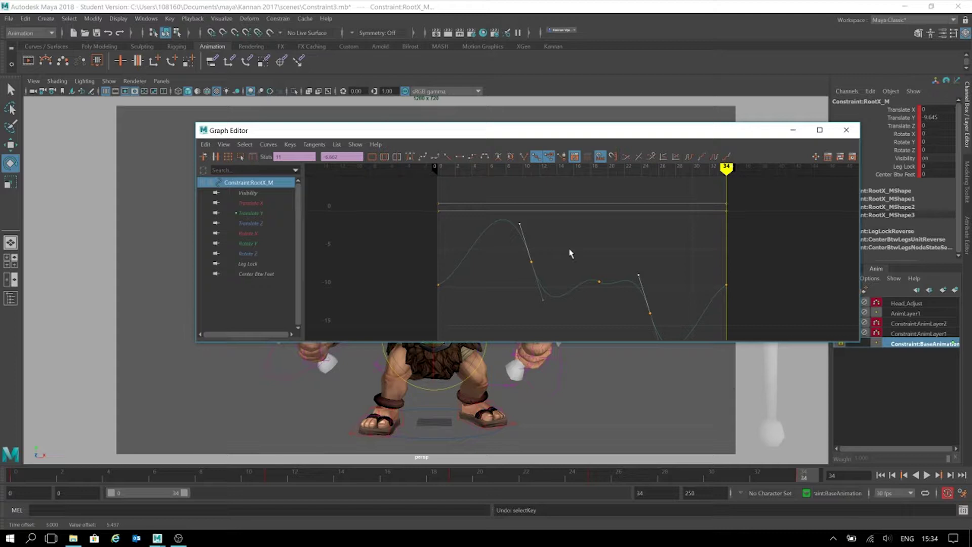
pyautogui.hotkey('ctrl', 'z')
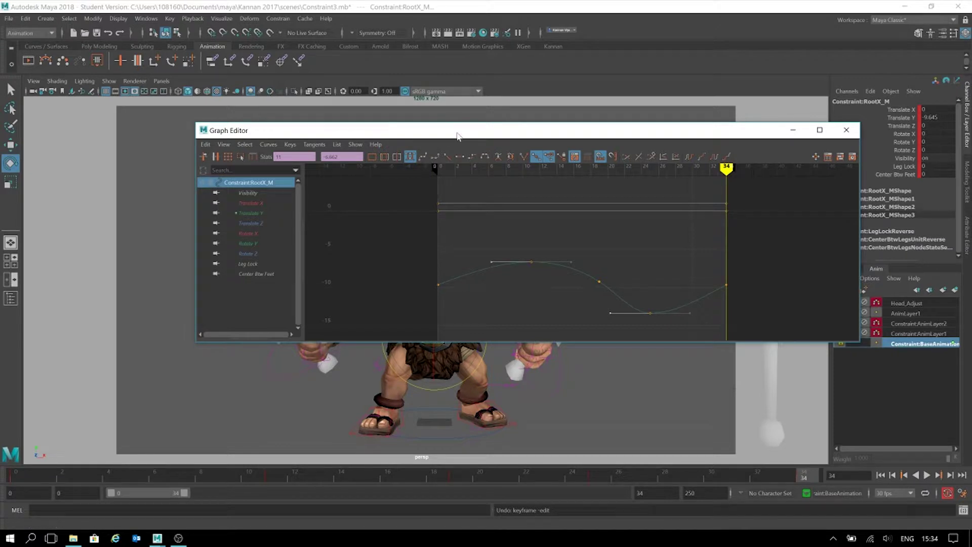
# Step: Move the Graph Editor aside and examine each RootX_M curve separately, from Translate X through Center Btw Feet
pyautogui.moveTo(463, 138); pyautogui.dragTo(600, 113)
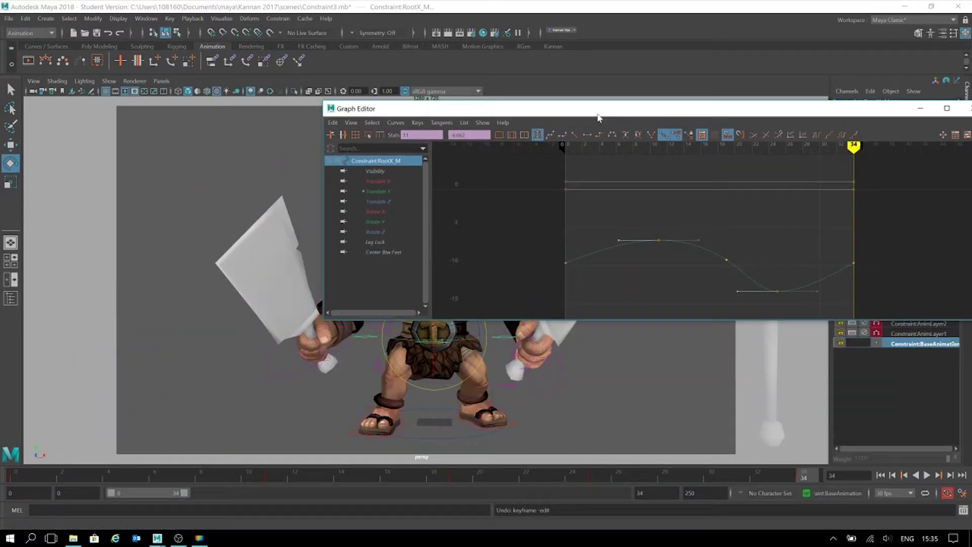
pyautogui.click(387, 182)
pyautogui.click(390, 193)
pyautogui.click(389, 202)
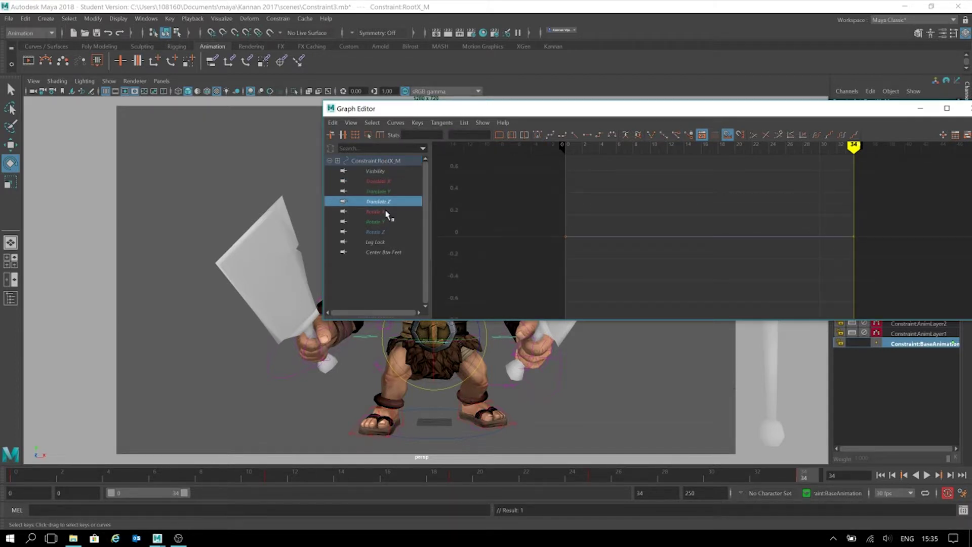
pyautogui.click(387, 211)
pyautogui.click(385, 223)
pyautogui.click(381, 232)
pyautogui.click(383, 242)
pyautogui.click(384, 253)
# Step: Compare the individual rotate, translate and visibility curves of RootX_M again, finishing with Translate Y isolated
pyautogui.click(385, 233)
pyautogui.click(389, 221)
pyautogui.click(390, 202)
pyautogui.click(390, 185)
pyautogui.click(385, 172)
pyautogui.click(394, 191)
pyautogui.click(390, 202)
pyautogui.click(389, 214)
pyautogui.click(387, 231)
pyautogui.click(389, 221)
pyautogui.click(392, 211)
pyautogui.click(400, 202)
pyautogui.click(392, 232)
pyautogui.click(401, 214)
pyautogui.click(405, 192)
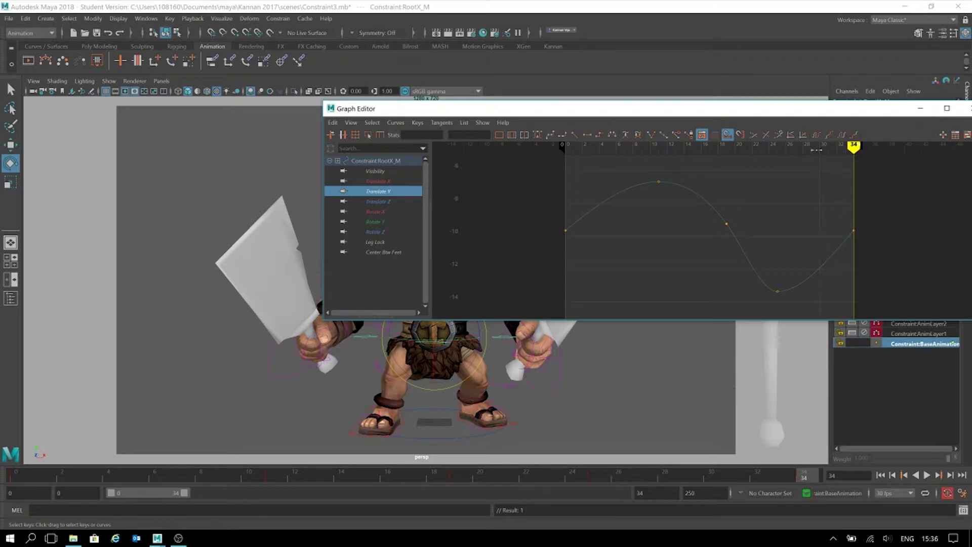
pyautogui.moveTo(805, 111); pyautogui.dragTo(690, 68)
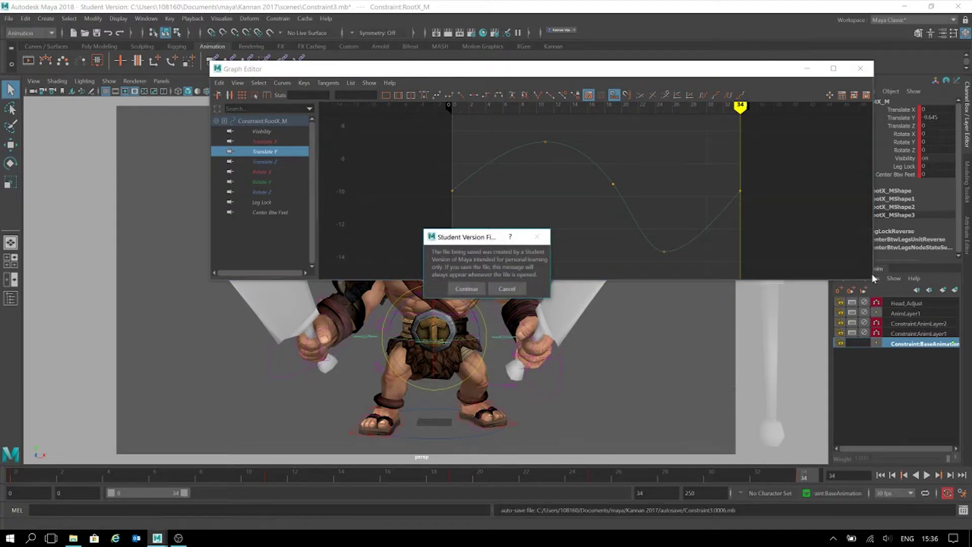
# Step: Continue past the student-version notice, shrink the Graph Editor and move it above the character, and start playback from frame 1
pyautogui.click(466, 288)
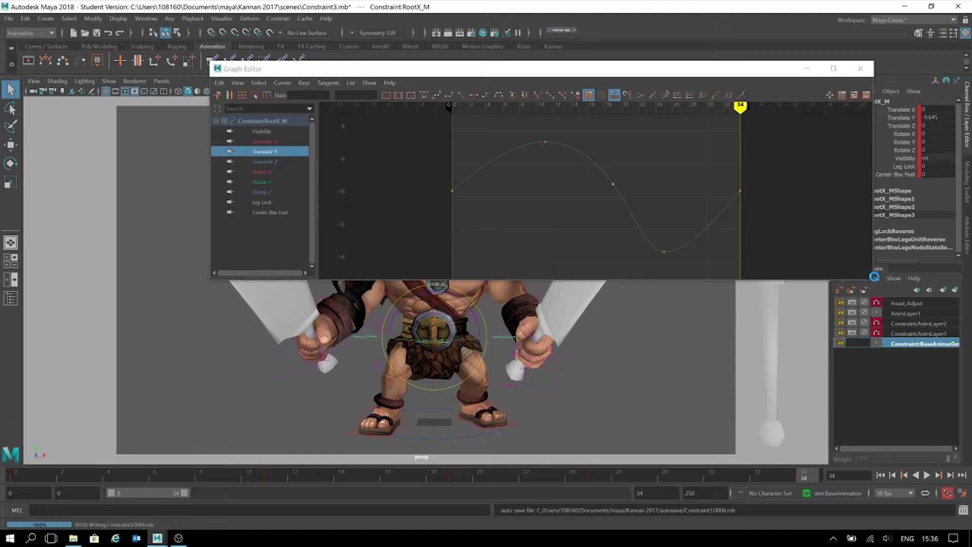
pyautogui.press('e')
pyautogui.moveTo(874, 282); pyautogui.dragTo(867, 189)
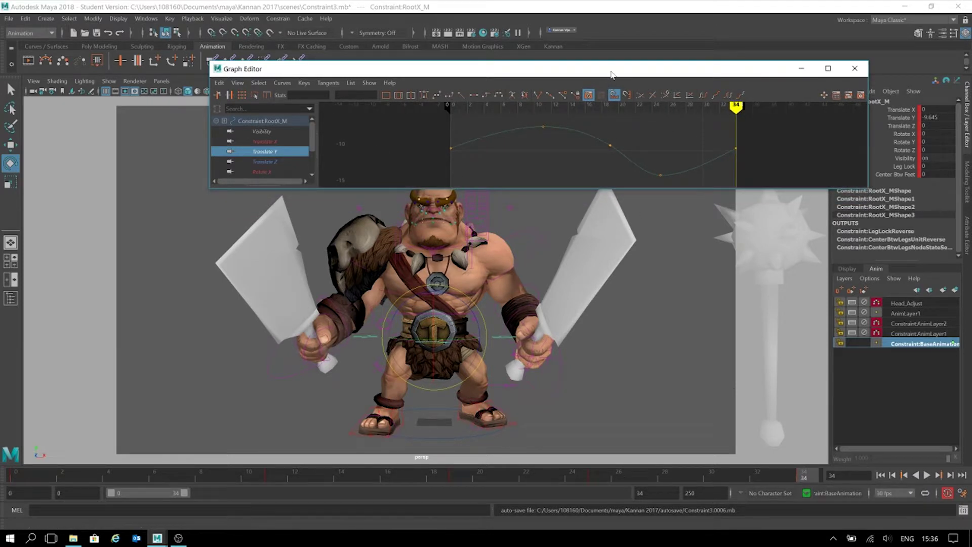
pyautogui.moveTo(615, 72); pyautogui.dragTo(685, 36)
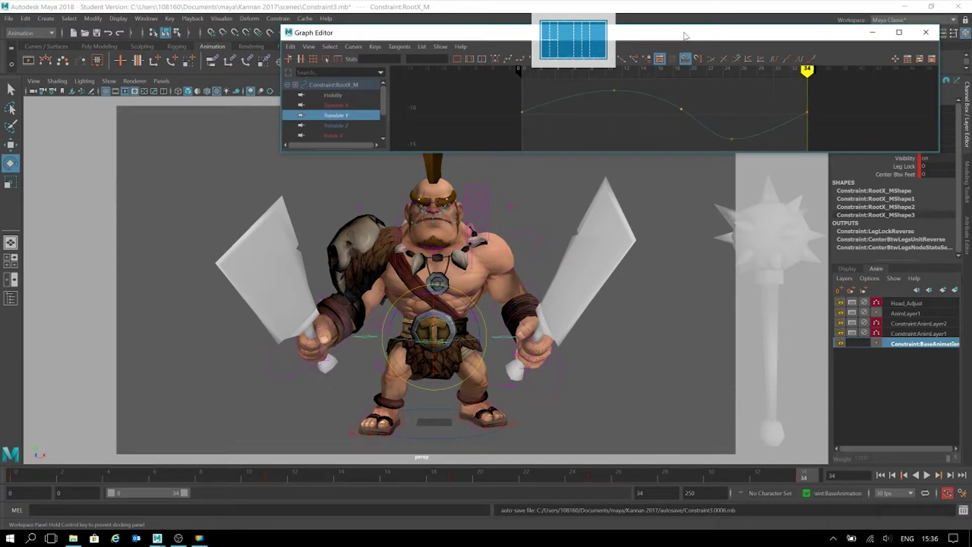
pyautogui.moveTo(684, 36); pyautogui.dragTo(685, 36)
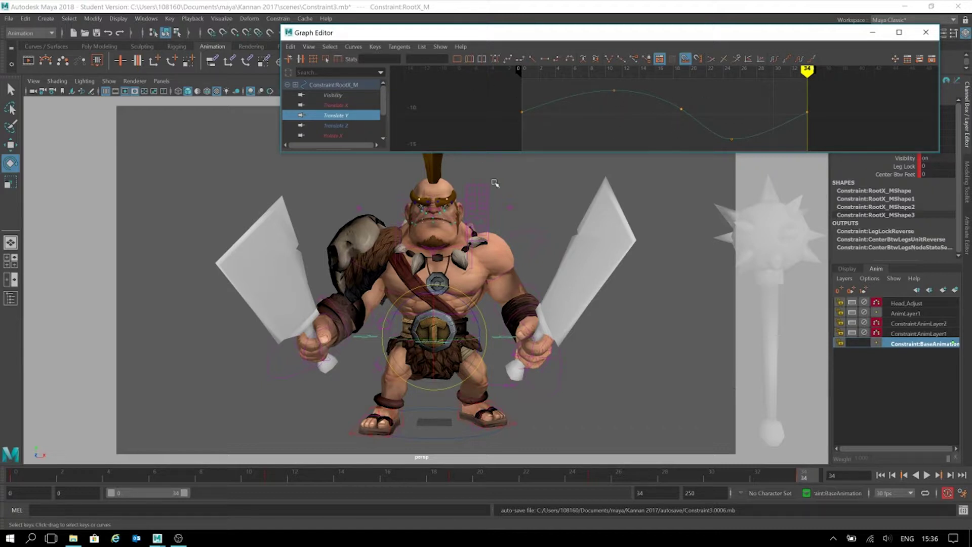
pyautogui.click(388, 474)
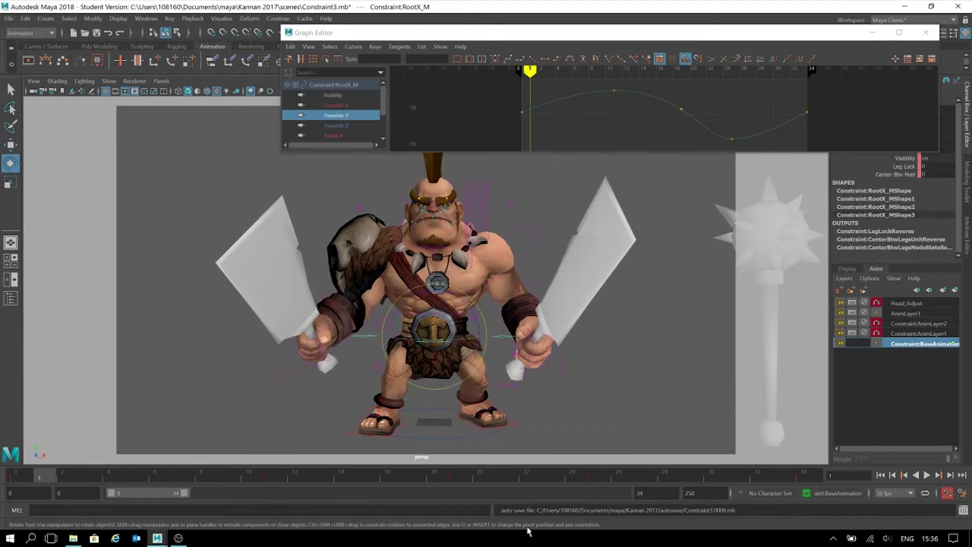
pyautogui.click(927, 475)
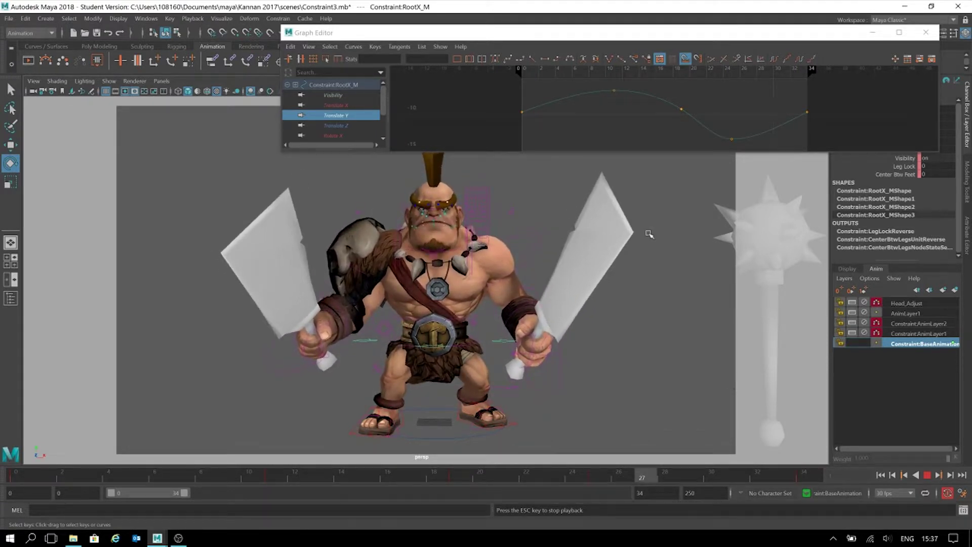
# Step: Select the Translate Y peak key at frame 11 and raise its value to about -3.87
pyautogui.click(614, 91)
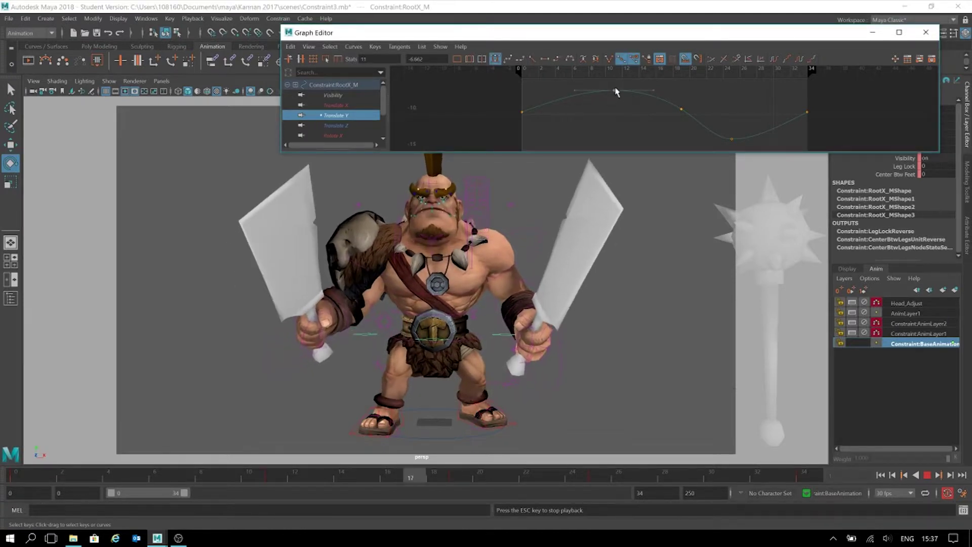
pyautogui.scroll(-5, 626, 105)
pyautogui.scroll(2, 625, 104)
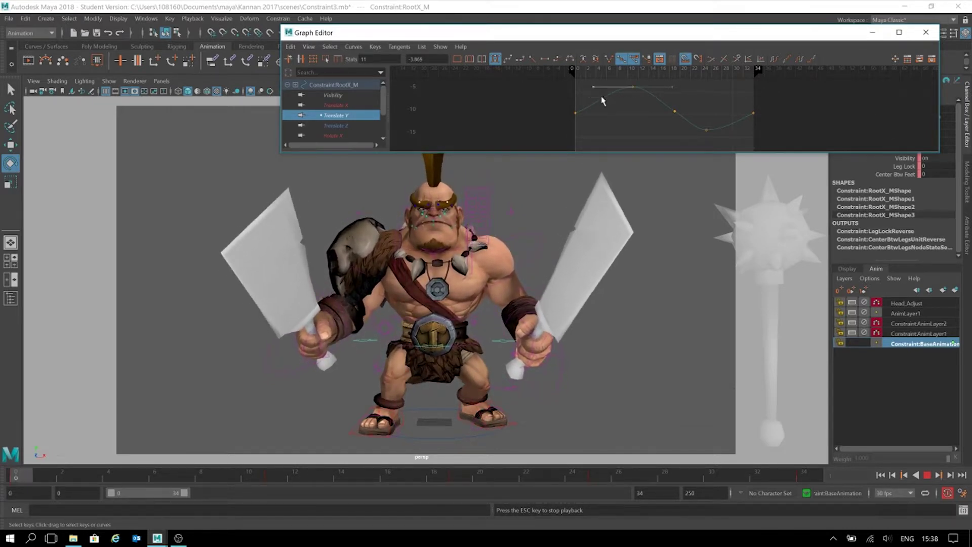
# Step: Tilt the peak key's incoming tangent handle downward and move the key to frame 6 at about -4.09
pyautogui.moveTo(594, 89); pyautogui.dragTo(591, 94)
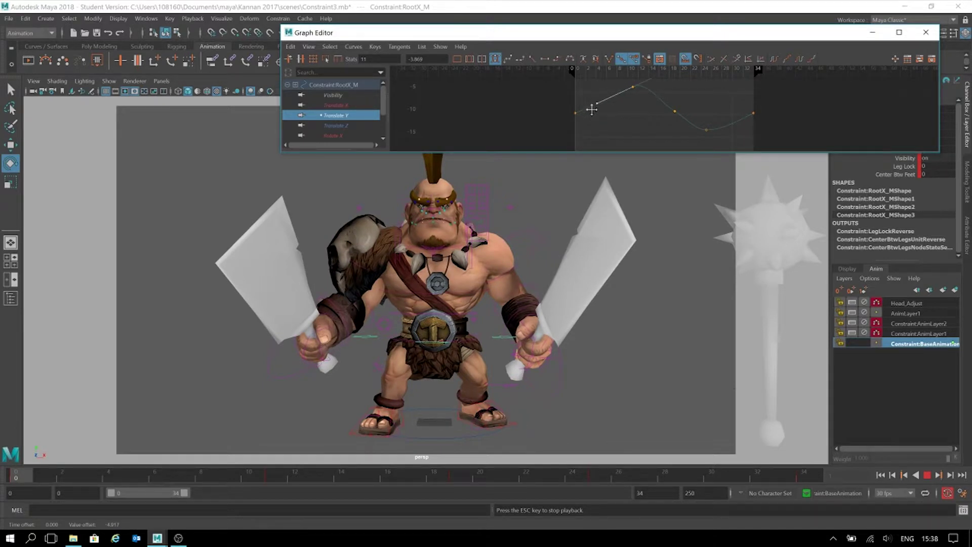
pyautogui.moveTo(592, 109); pyautogui.dragTo(592, 109, button='middle')
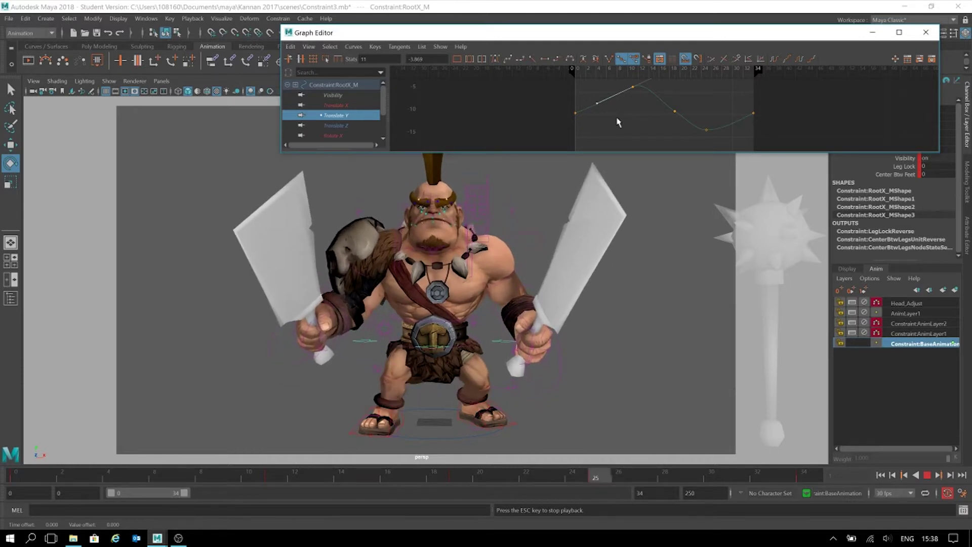
pyautogui.moveTo(625, 87); pyautogui.dragTo(618, 87, button='middle')
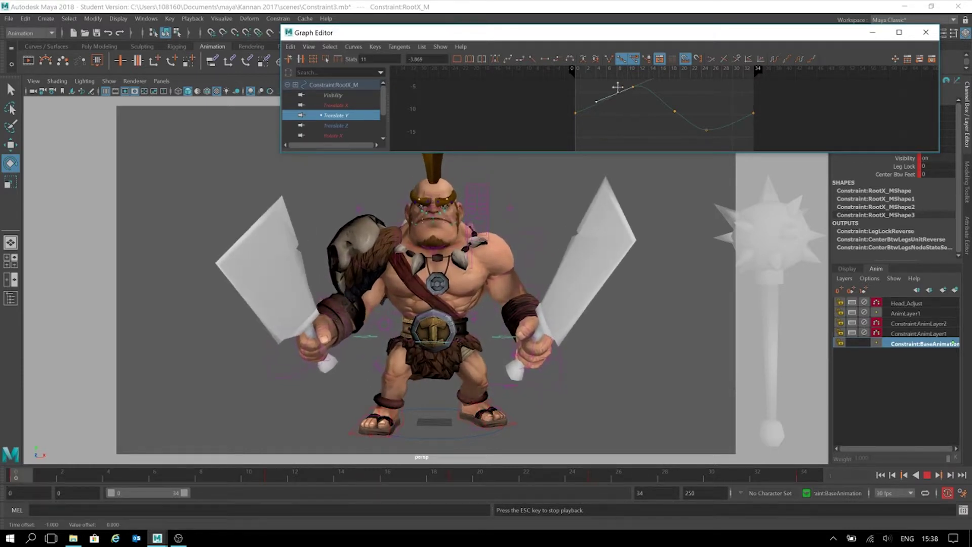
pyautogui.click(633, 87)
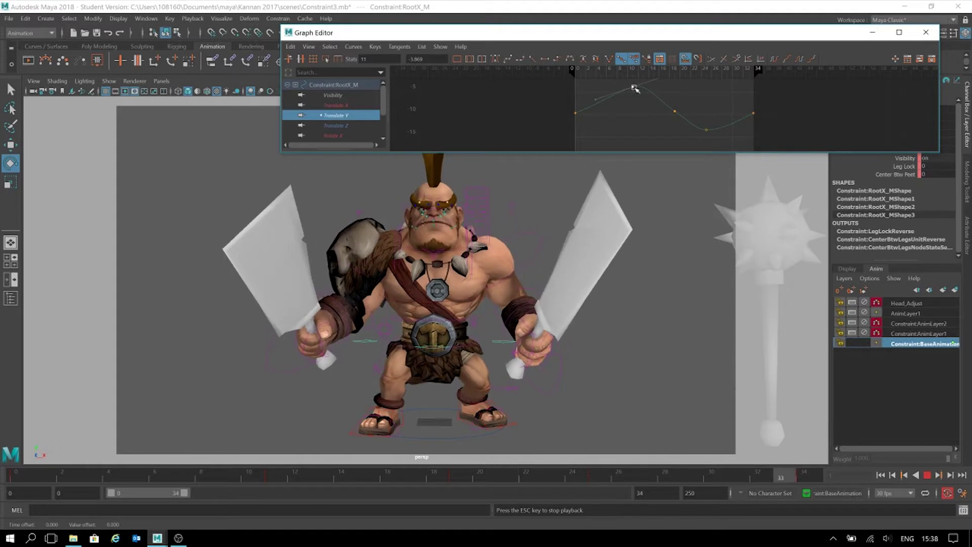
pyautogui.moveTo(633, 88); pyautogui.dragTo(607, 89, button='middle')
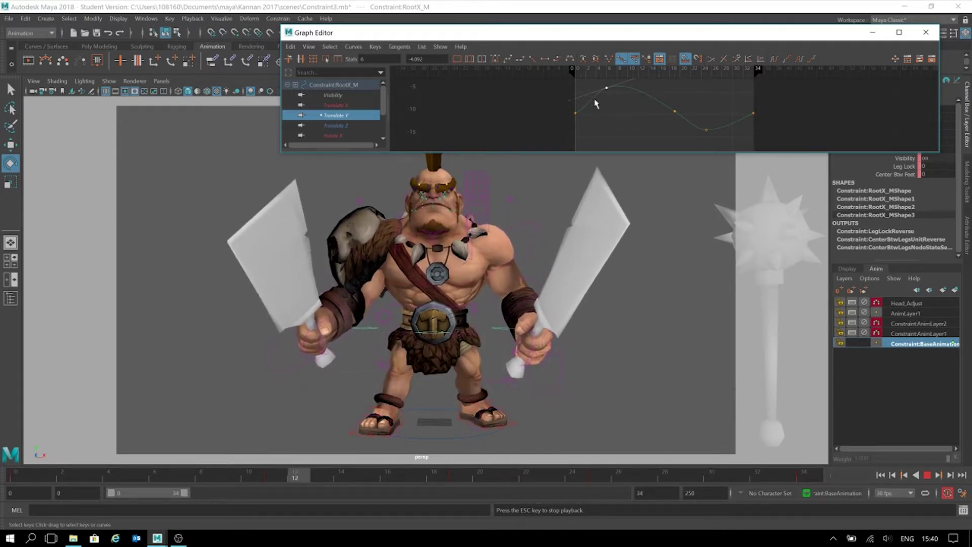
# Step: Apply linear tangents to the Translate Y keys at frames 6, 19 and 25
pyautogui.moveTo(586, 77); pyautogui.dragTo(686, 140)
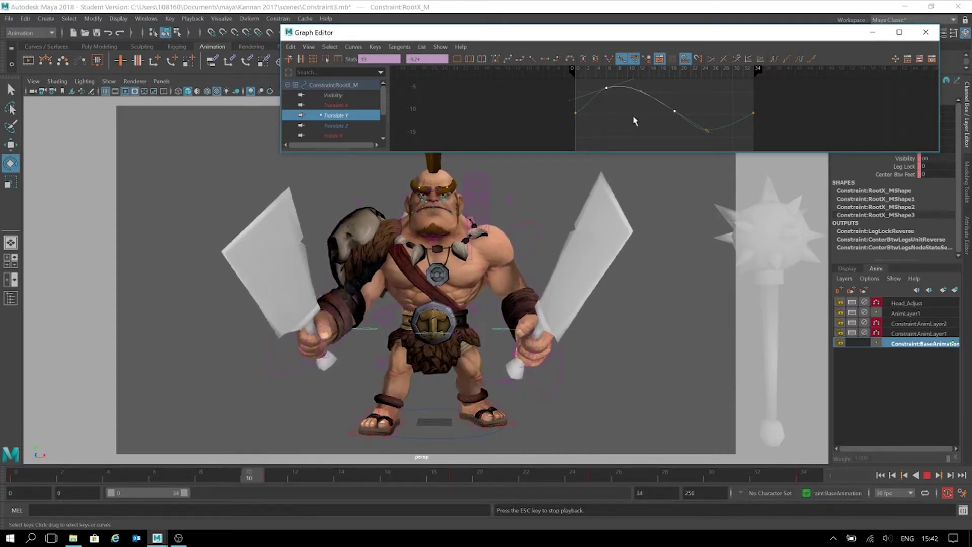
pyautogui.click(533, 60)
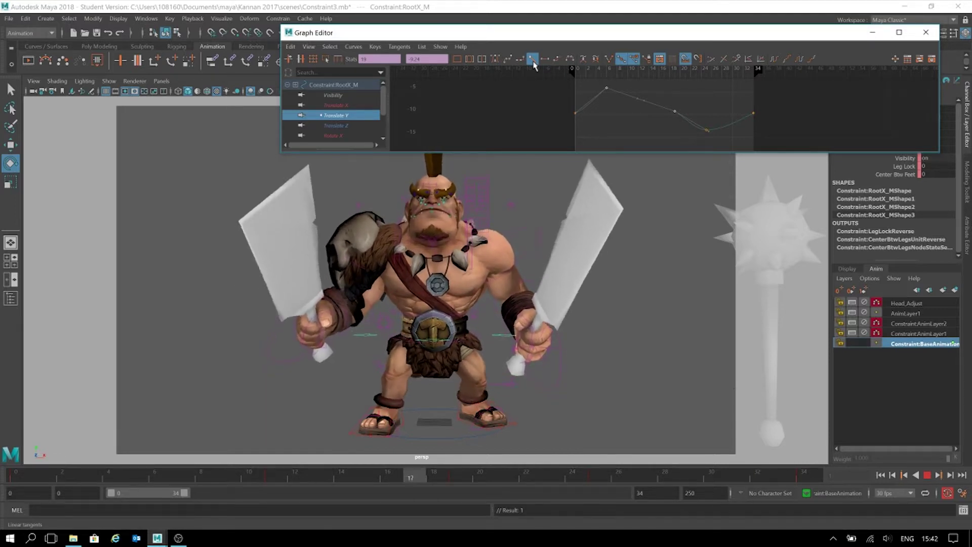
pyautogui.moveTo(725, 94); pyautogui.dragTo(669, 143)
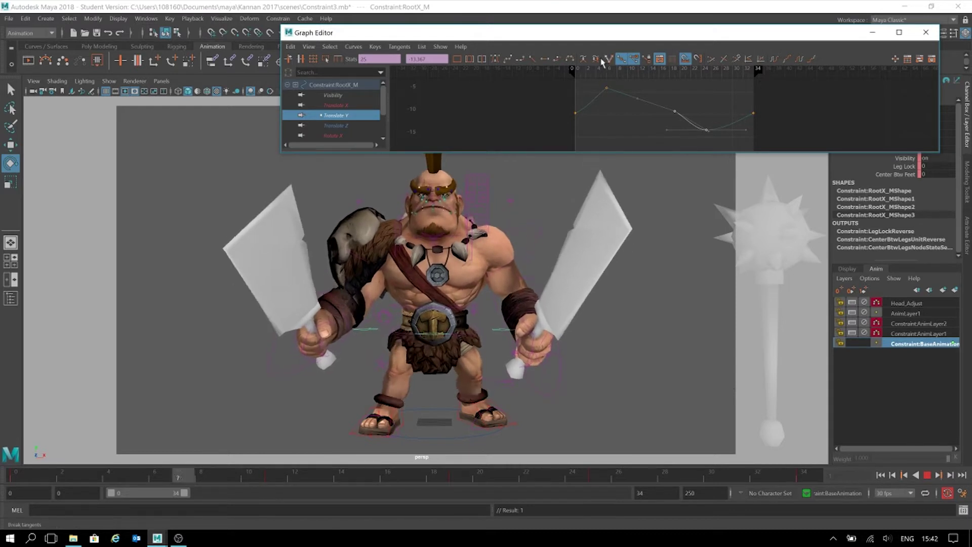
pyautogui.click(533, 59)
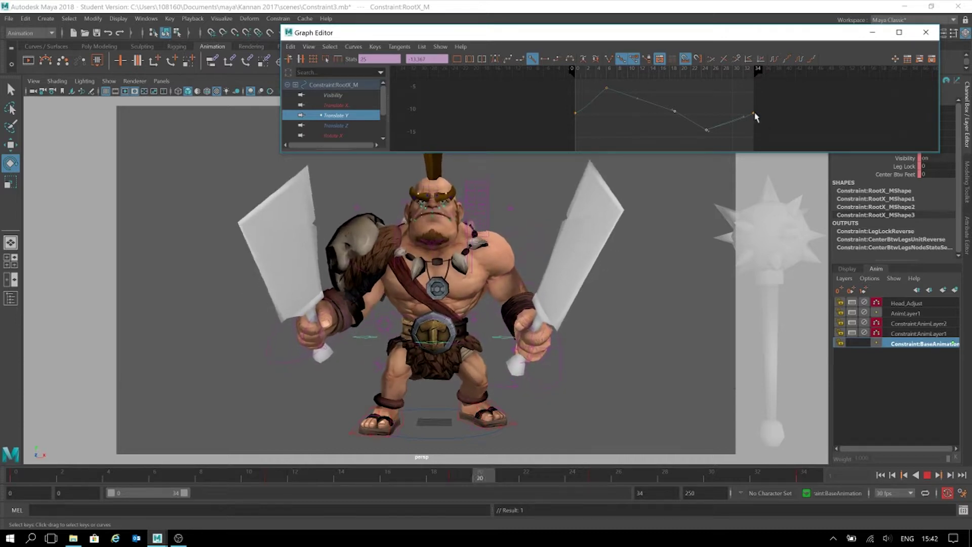
# Step: Switch the keys at frames 6, 19 and 25 to spline tangents, and try steepening the frame 19 key's handles
pyautogui.click(509, 60)
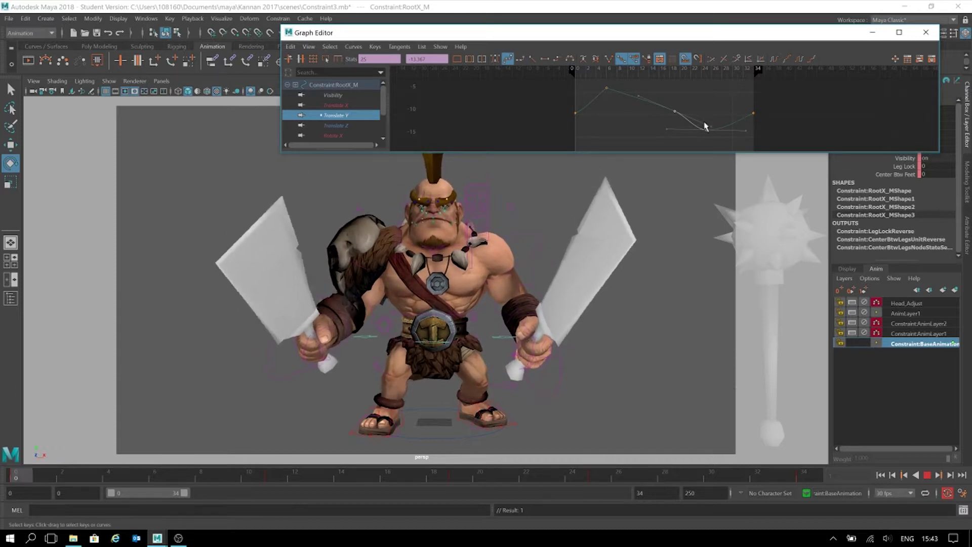
pyautogui.moveTo(683, 84); pyautogui.dragTo(591, 119)
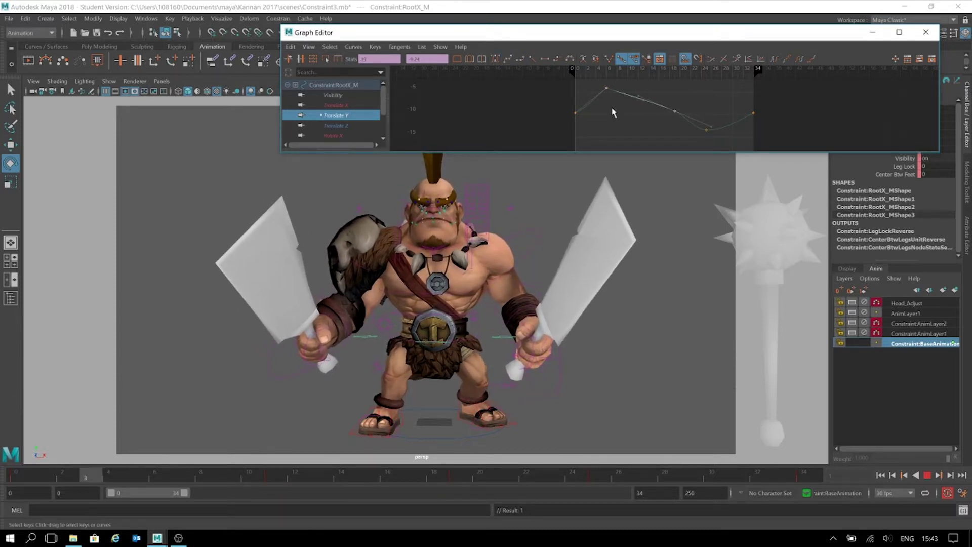
pyautogui.click(508, 59)
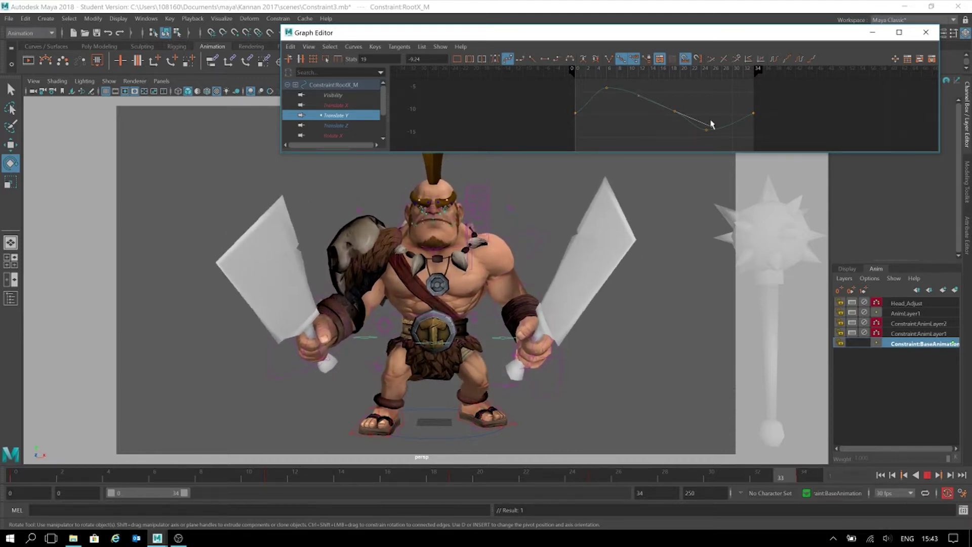
pyautogui.moveTo(710, 126); pyautogui.dragTo(709, 130, button='middle')
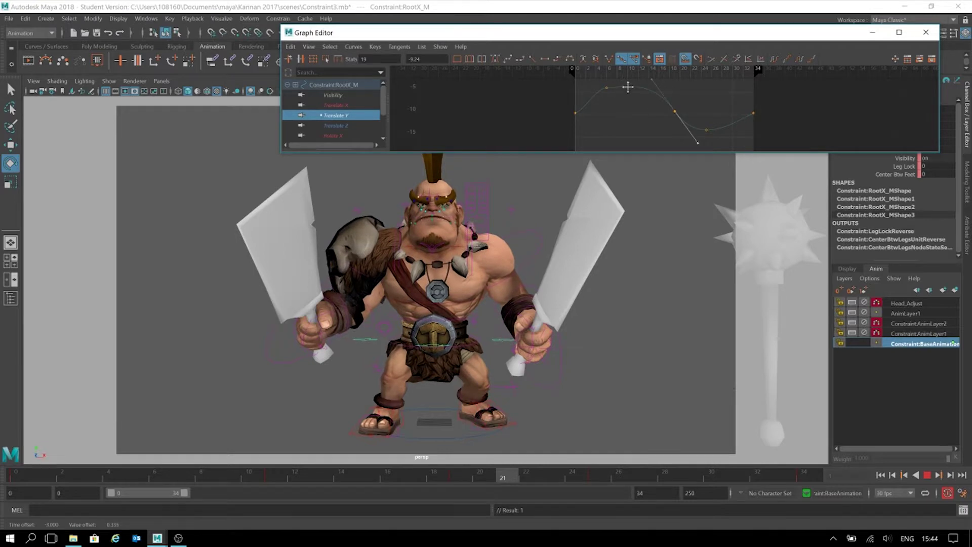
pyautogui.hotkey('ctrl', 'z')
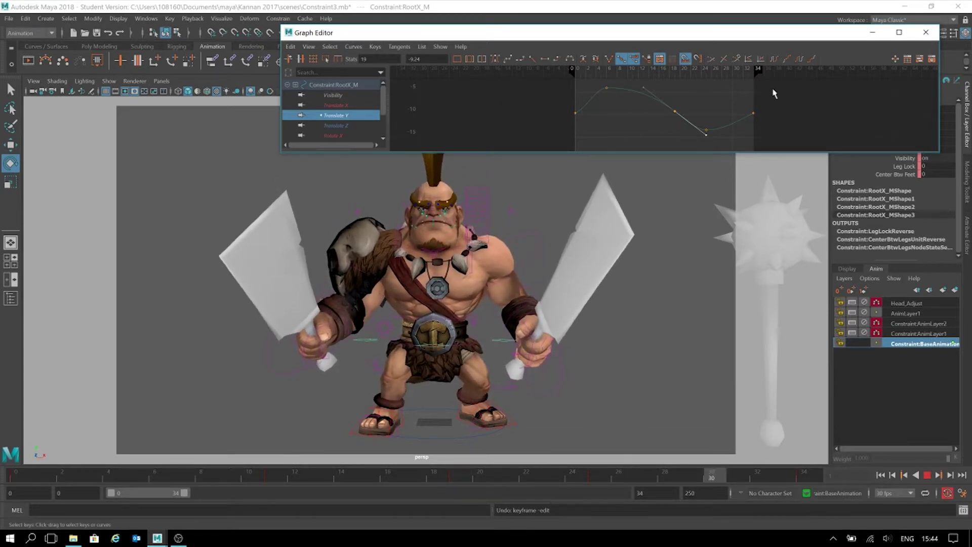
# Step: Select all Translate Y keys, try stepped tangents on them, and switch them to auto tangents
pyautogui.moveTo(775, 78); pyautogui.dragTo(529, 150)
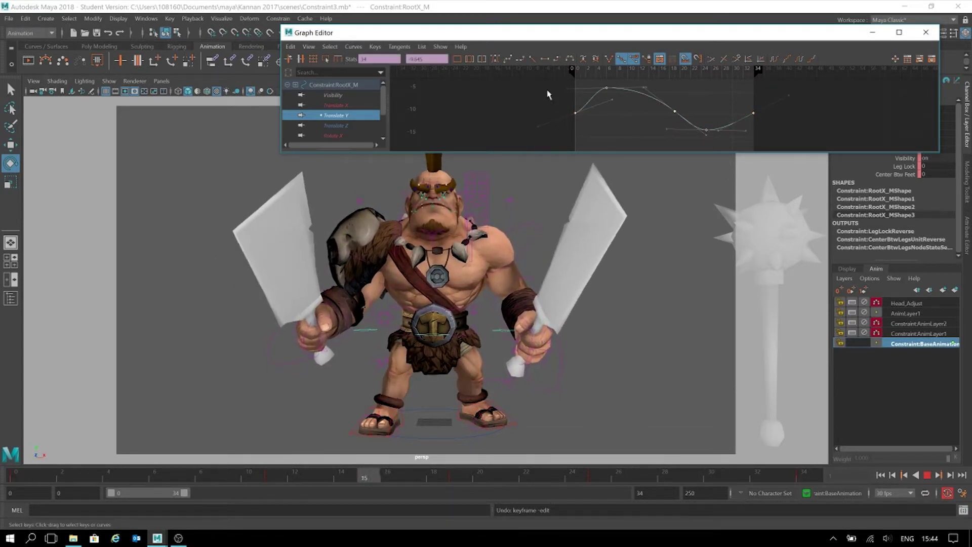
pyautogui.click(558, 60)
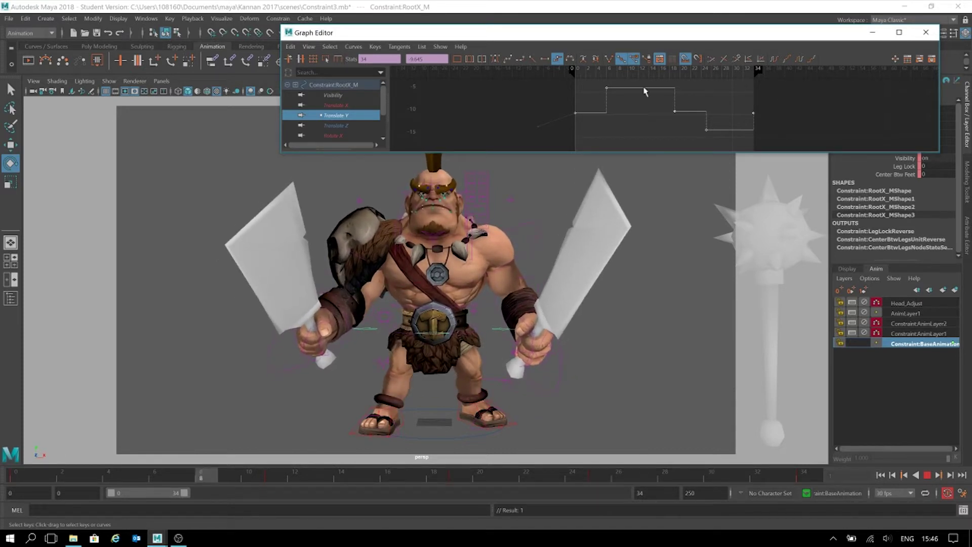
pyautogui.click(496, 59)
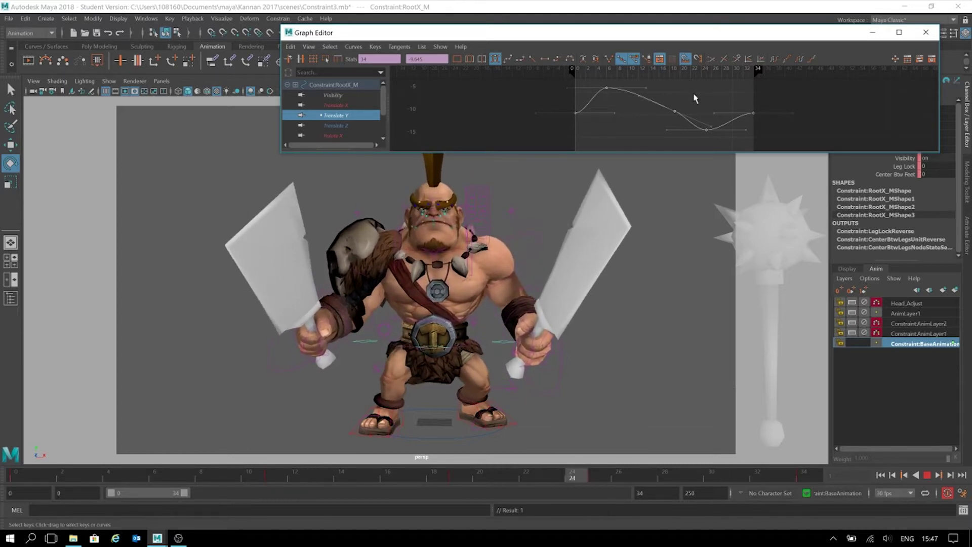
# Step: Stop the playback and continue past the student-version save notice
pyautogui.hotkey('alt', 'v')
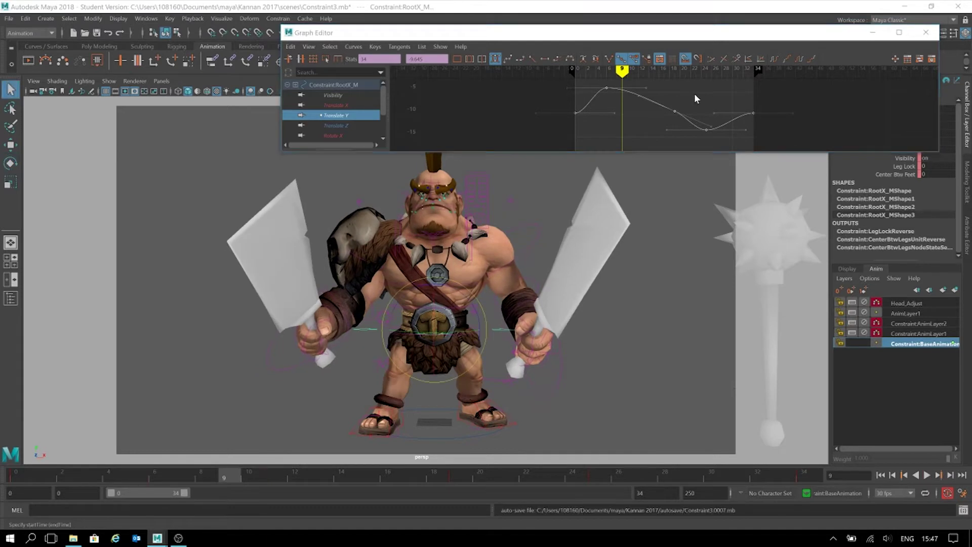
pyautogui.click(465, 288)
pyautogui.press('e')
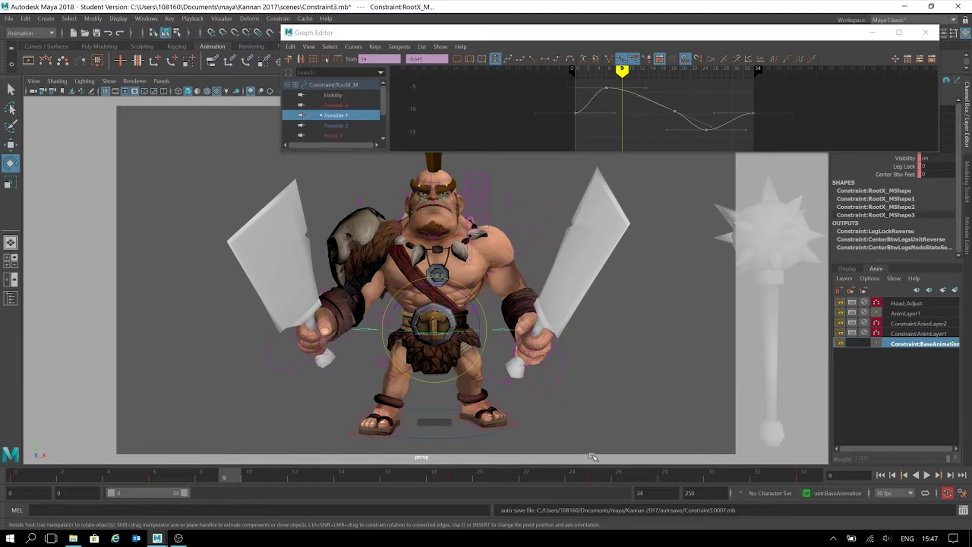
# Step: Try selecting the entire frame range on the time slider, and clear that selection
pyautogui.doubleClick(607, 478)
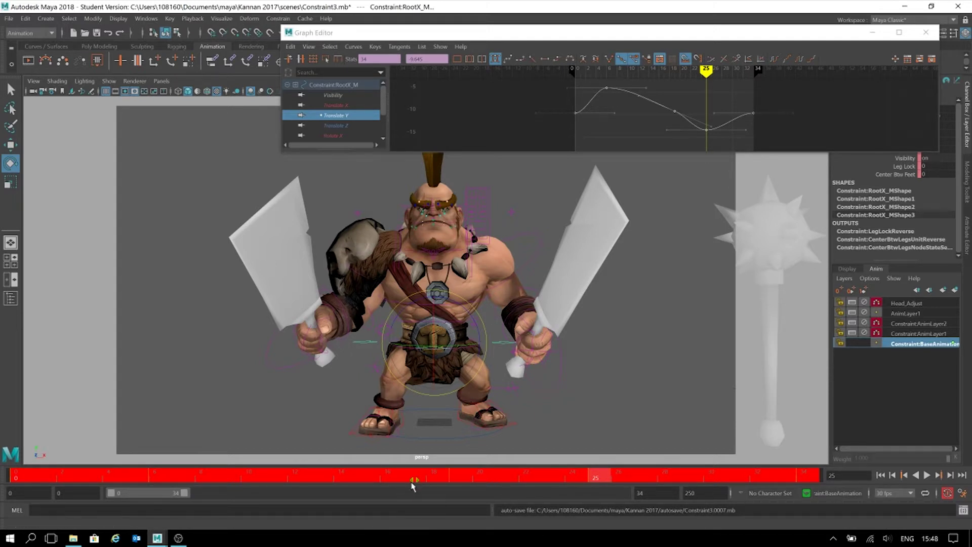
pyautogui.click(434, 475)
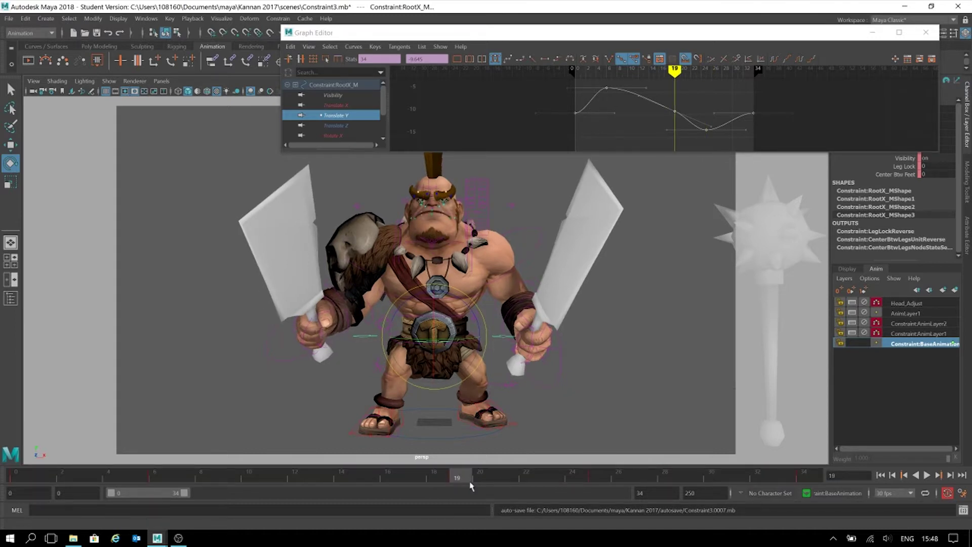
pyautogui.click(603, 475)
# Step: Select frames 18 to 27 on the time slider and compress the range by pulling its end toward the start
pyautogui.keyDown('shift'); pyautogui.click(626, 477); pyautogui.keyUp('shift')
pyautogui.keyDown('shift'); pyautogui.moveTo(485, 479); pyautogui.dragTo(434, 479); pyautogui.keyUp('shift')
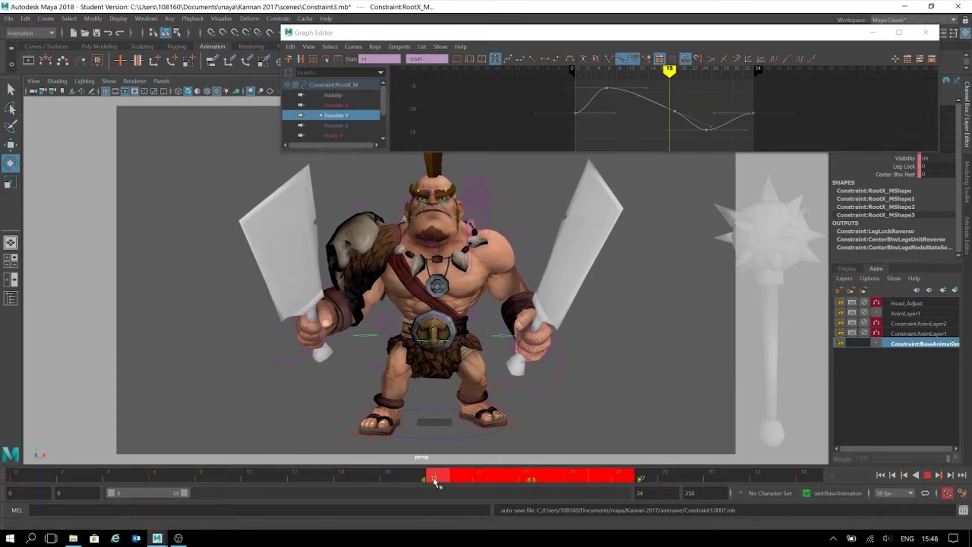
pyautogui.moveTo(640, 480); pyautogui.dragTo(582, 482)
pyautogui.click(599, 476)
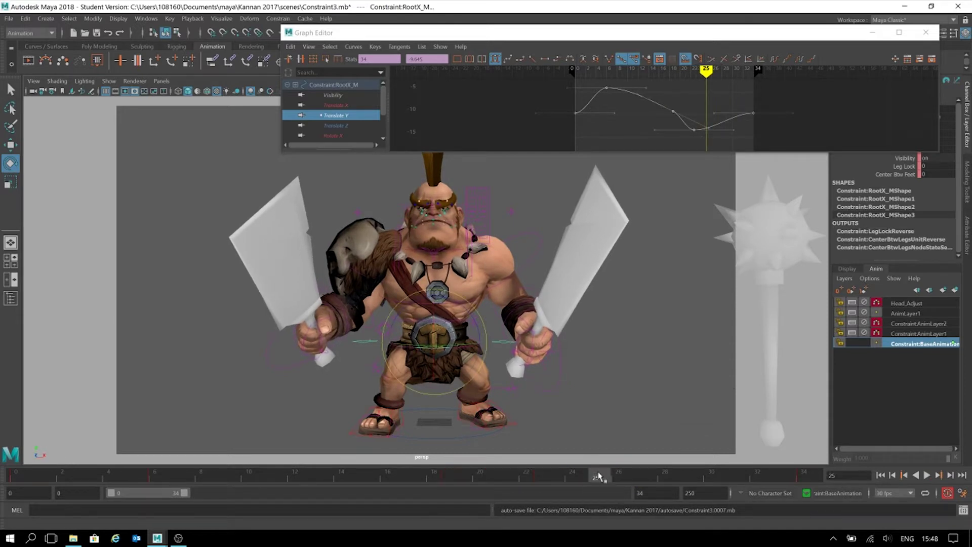
# Step: Snap the rescaled keys to whole frames, undo and repeat the snap, and go to frame 23
pyautogui.click(536, 477)
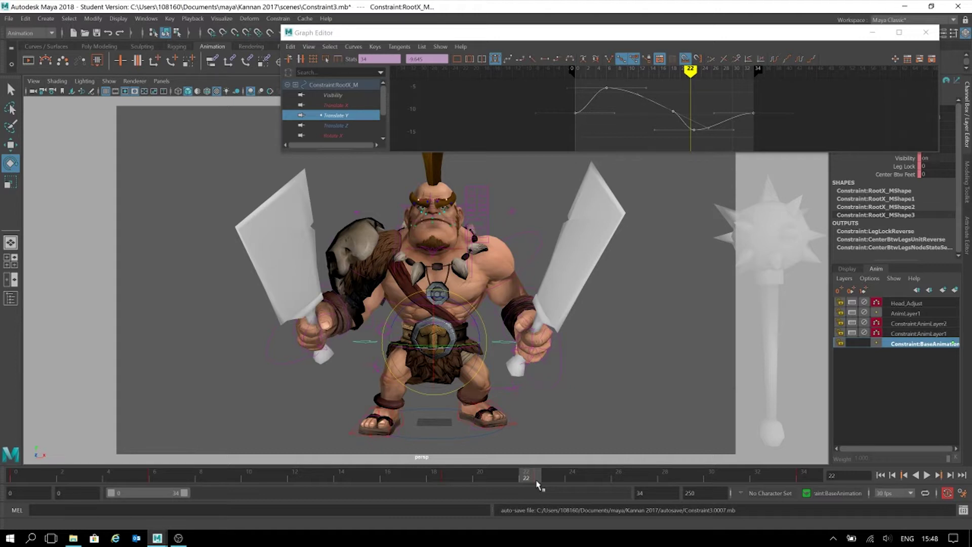
pyautogui.rightClick(537, 485)
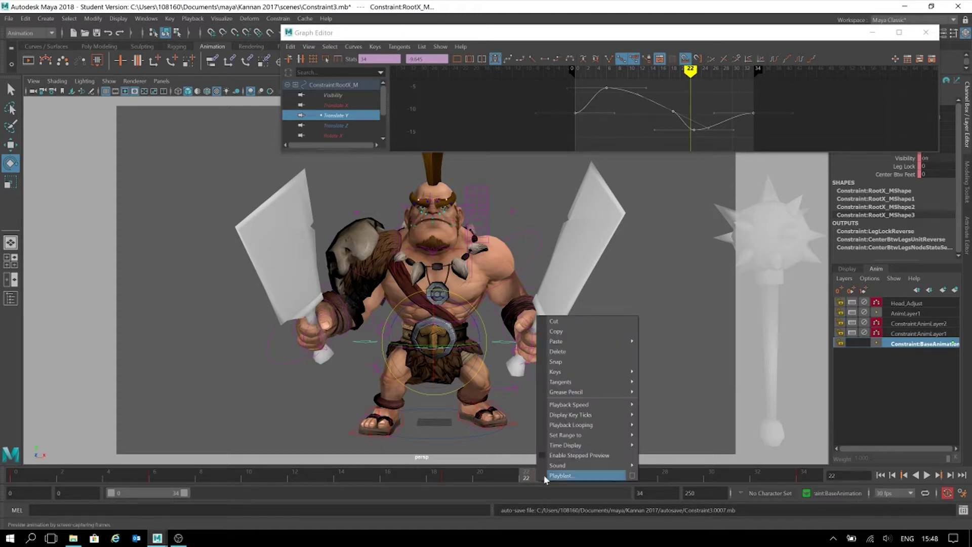
pyautogui.click(599, 360)
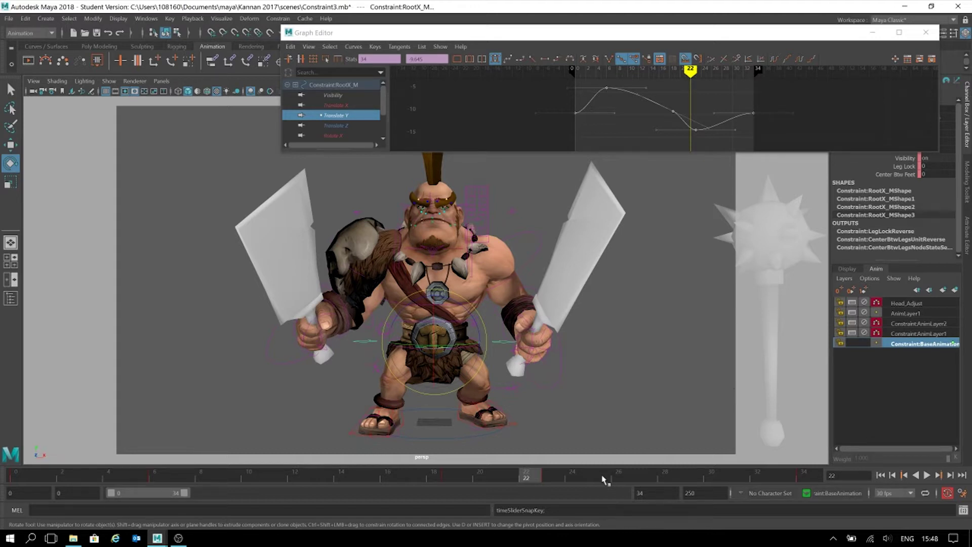
pyautogui.hotkey('ctrl', 'z')
pyautogui.rightClick(539, 473)
pyautogui.click(582, 350)
pyautogui.click(553, 480)
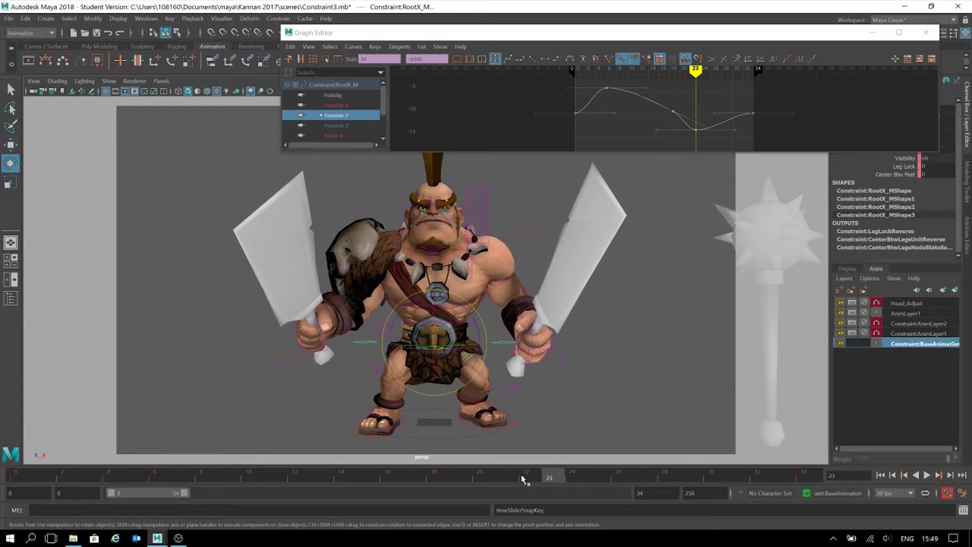
# Step: Go to frame 3 and place a retime marker there on the Translate Y curve with the Retime tool
pyautogui.click(535, 476)
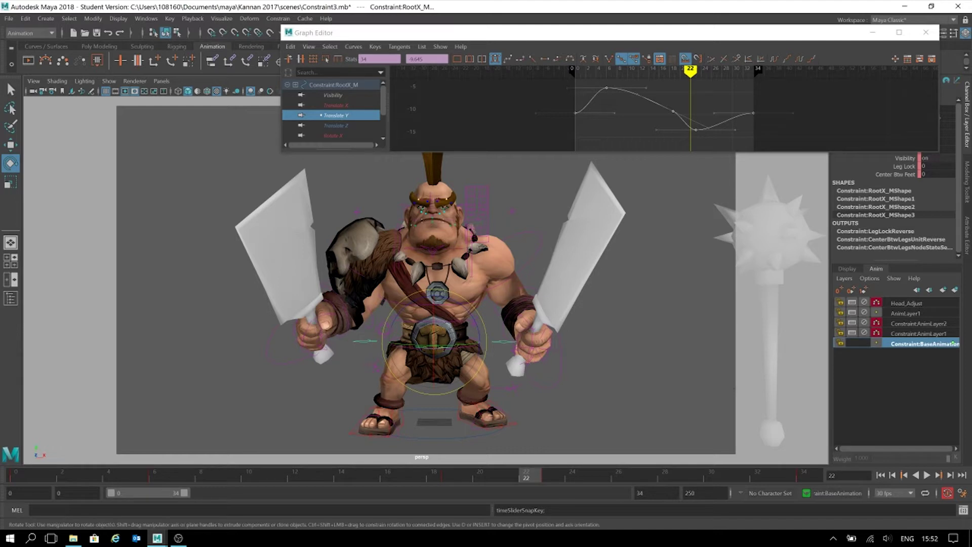
pyautogui.click(590, 71)
pyautogui.moveTo(591, 71)
pyautogui.mouseDown()
pyautogui.moveTo(571, 72)
pyautogui.moveTo(723, 73)
pyautogui.moveTo(579, 76)
pyautogui.moveTo(591, 86)
pyautogui.mouseUp()
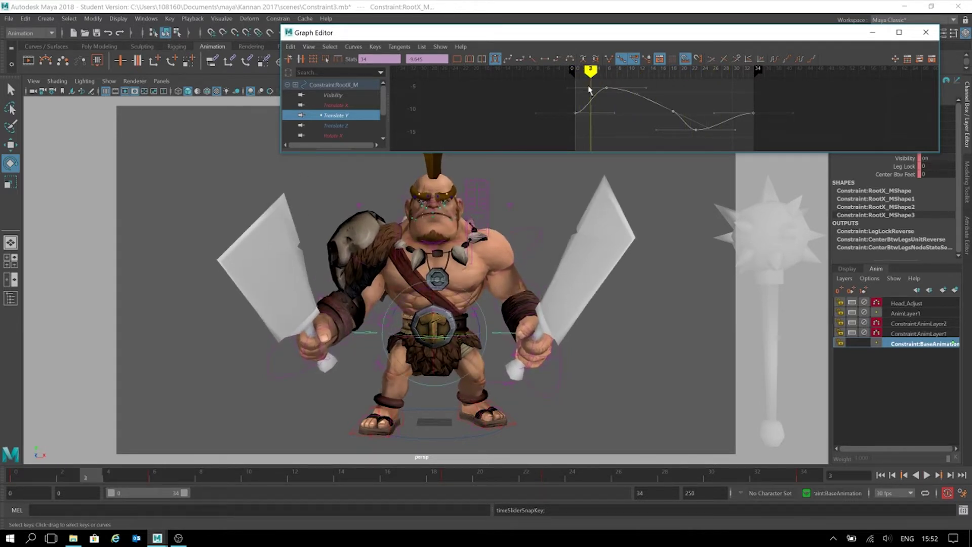
pyautogui.click(338, 61)
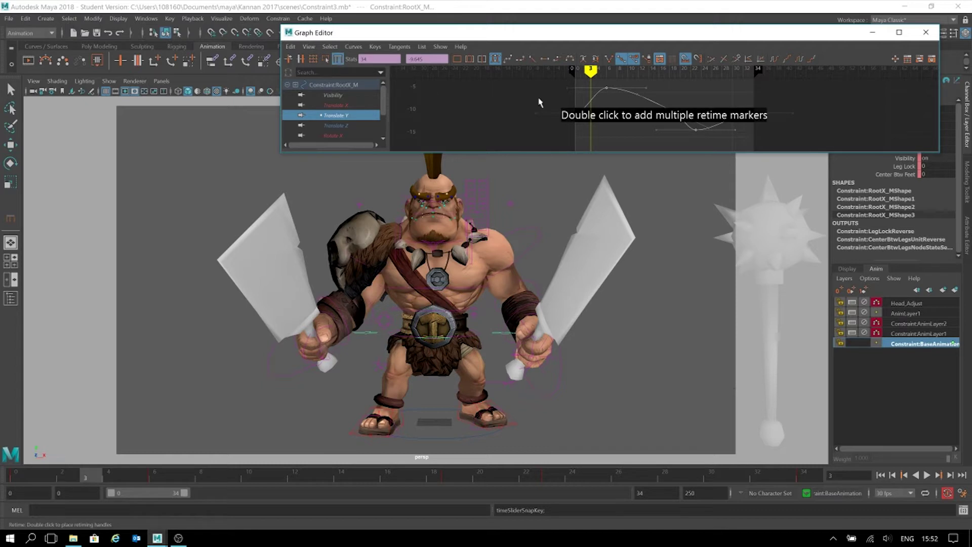
pyautogui.click(589, 99)
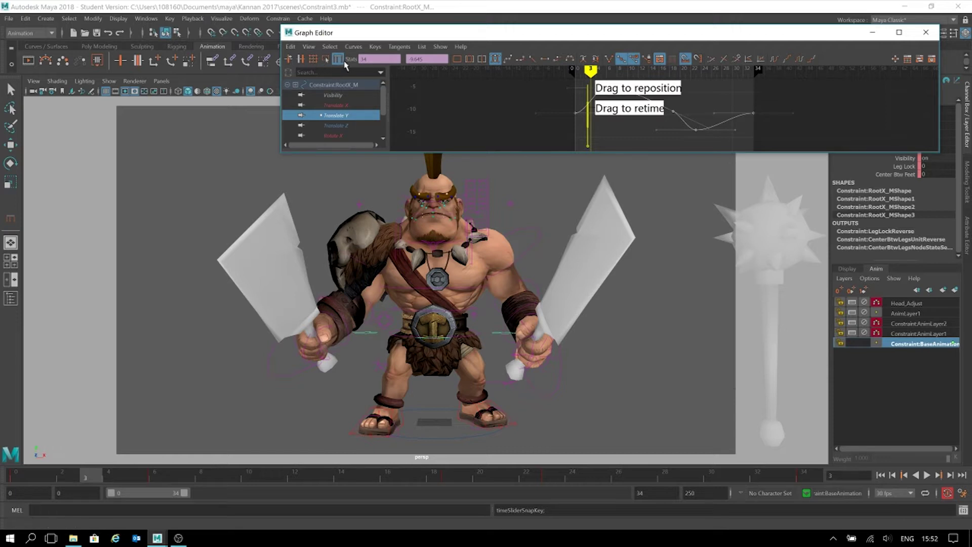
# Step: Go to frame 30 and add a second retime marker there on the Translate Y curve
pyautogui.click(342, 61)
pyautogui.click(727, 70)
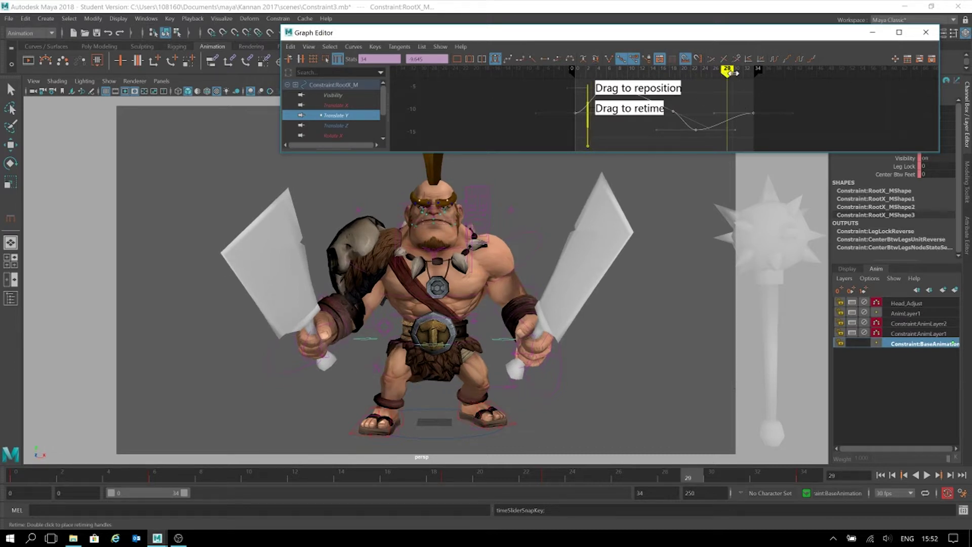
pyautogui.moveTo(728, 72); pyautogui.dragTo(734, 73)
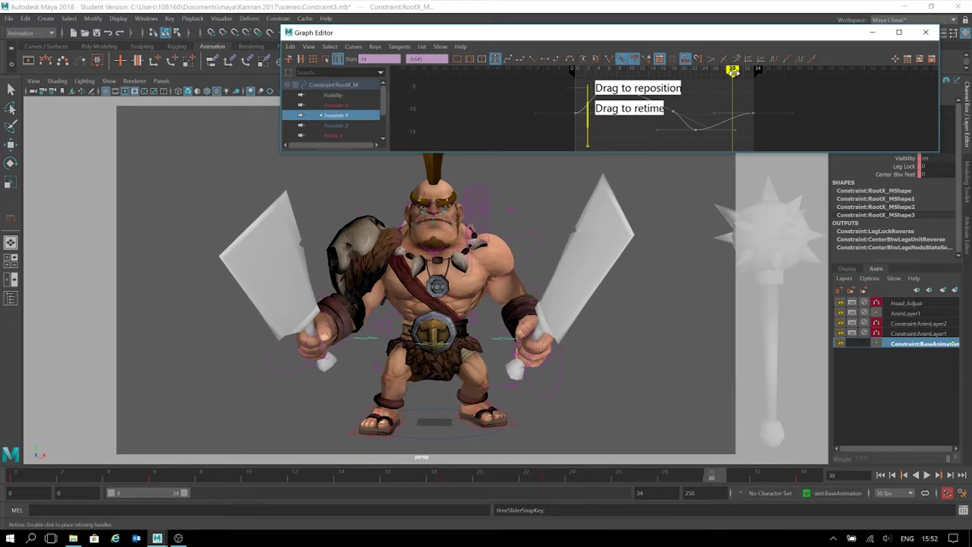
pyautogui.doubleClick(735, 103)
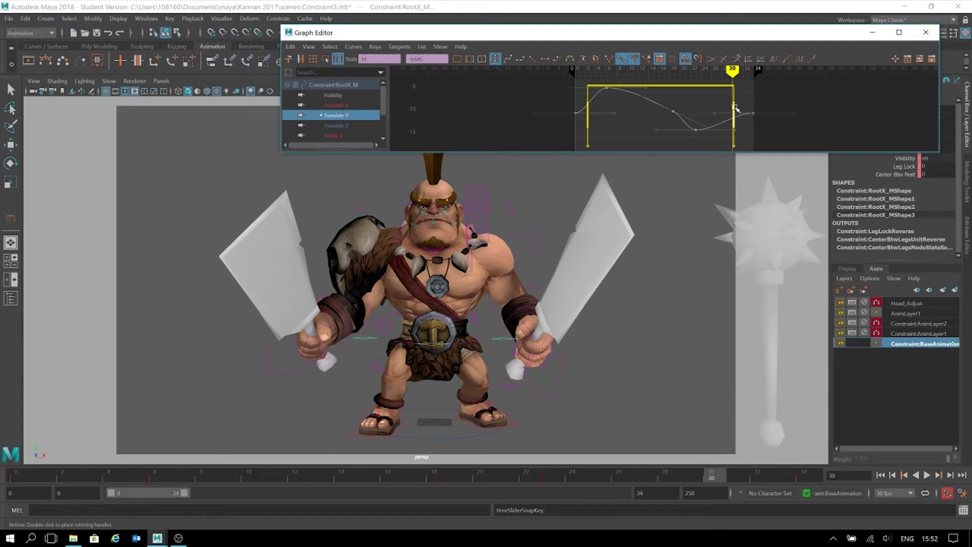
pyautogui.moveTo(735, 107)
pyautogui.mouseDown()
pyautogui.moveTo(635, 102)
pyautogui.moveTo(736, 105)
pyautogui.mouseUp()
# Step: Undo the retime markers and the latest time change
pyautogui.hotkey('ctrl', 'z')
pyautogui.hotkey('ctrl', 'z')
pyautogui.hotkey('ctrl', 'z')
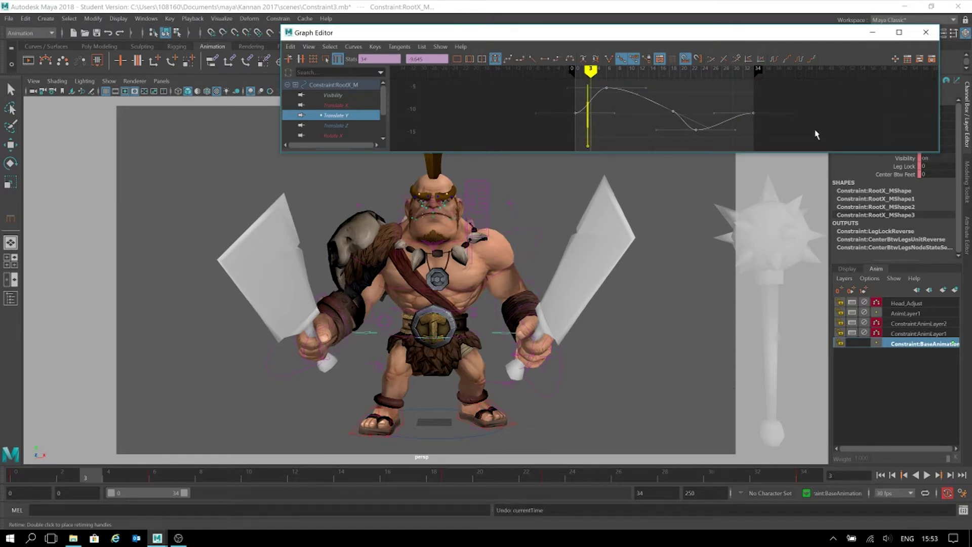
pyautogui.hotkey('ctrl', 'z')
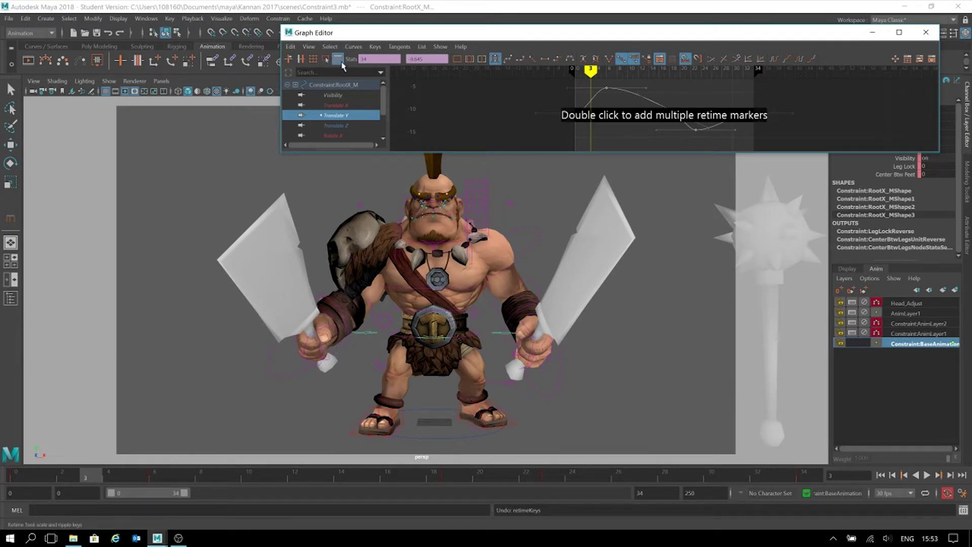
# Step: Switch to the Move Nearest Picked Key tool and briefly play the animation
pyautogui.click(288, 58)
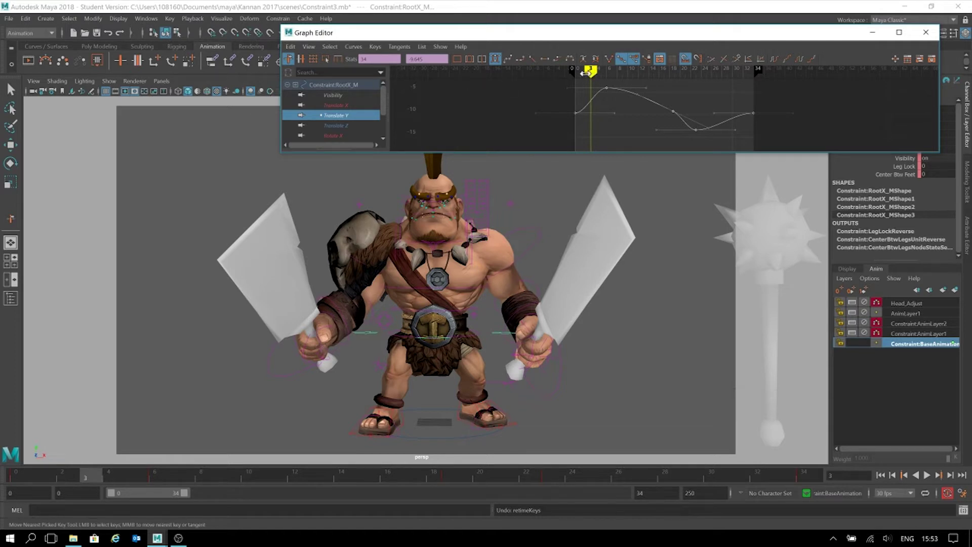
pyautogui.hotkey('alt', 'v')
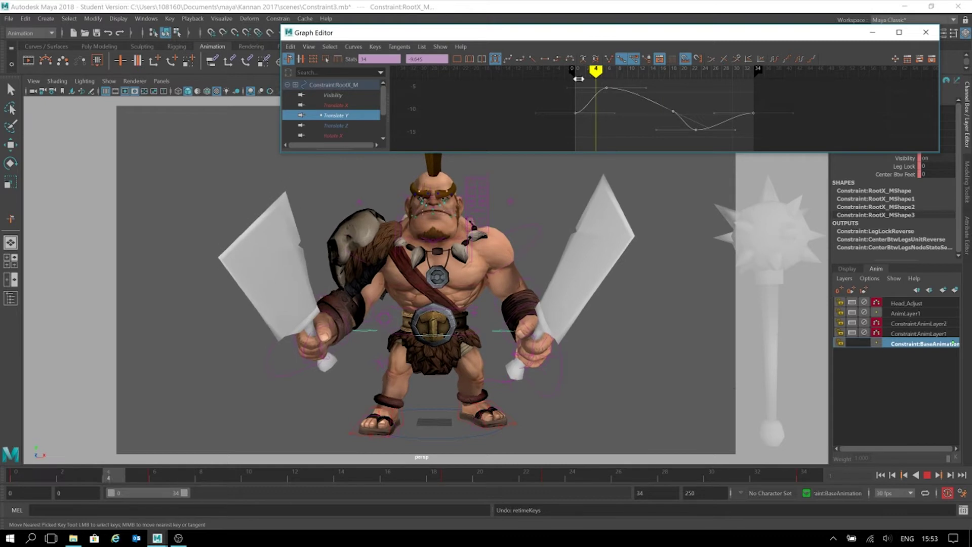
pyautogui.hotkey('alt', 'v')
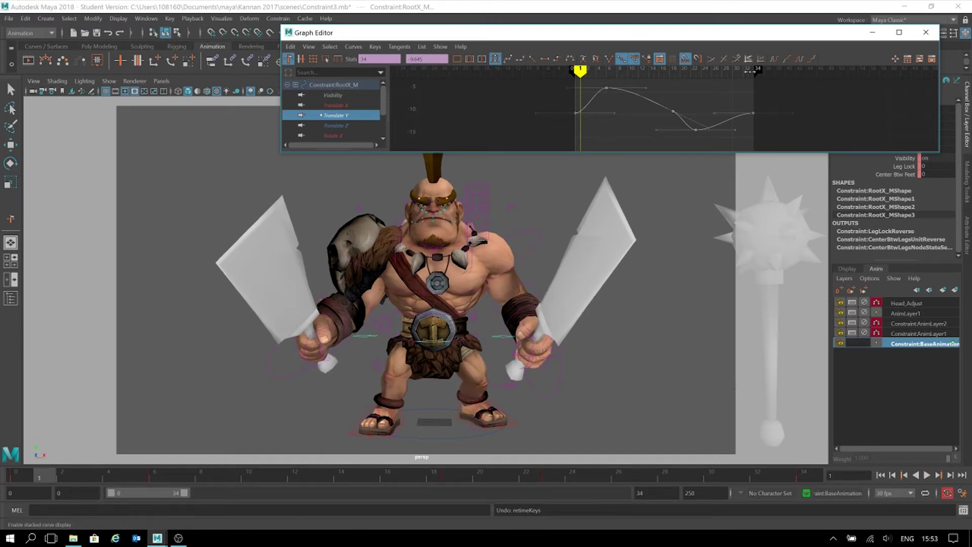
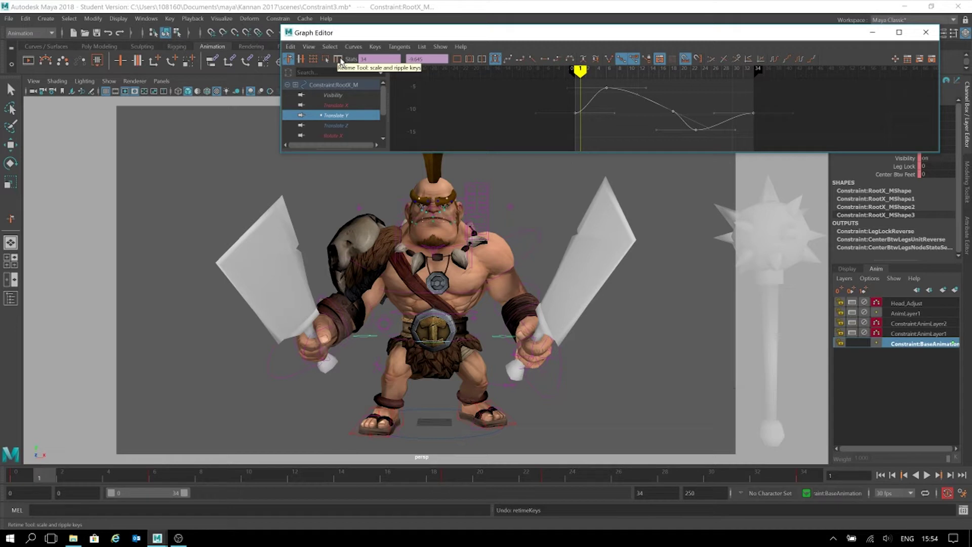
# Step: With the Retime tool, add markers near frames 1 and 30 and pull the second one to about frame 16 to compress the keys
pyautogui.click(341, 60)
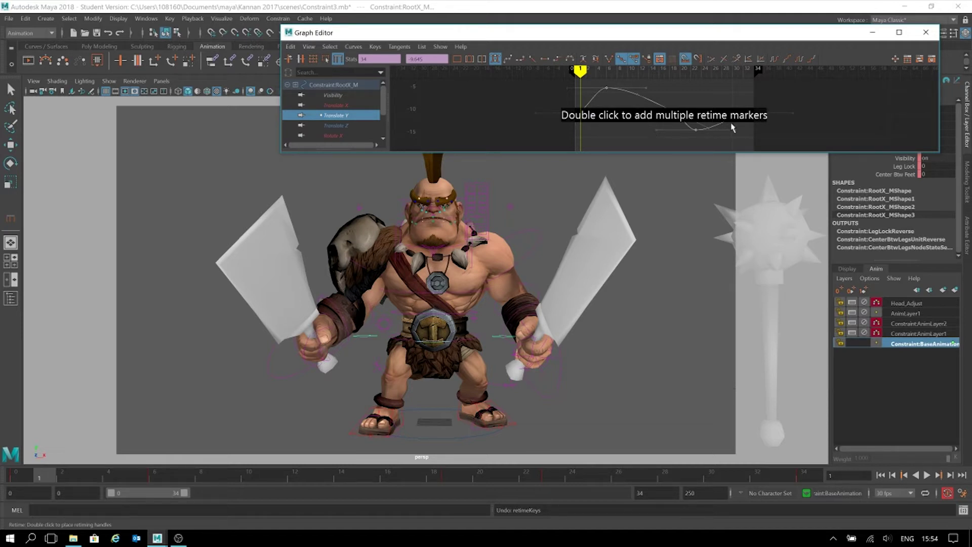
pyautogui.doubleClick(582, 100)
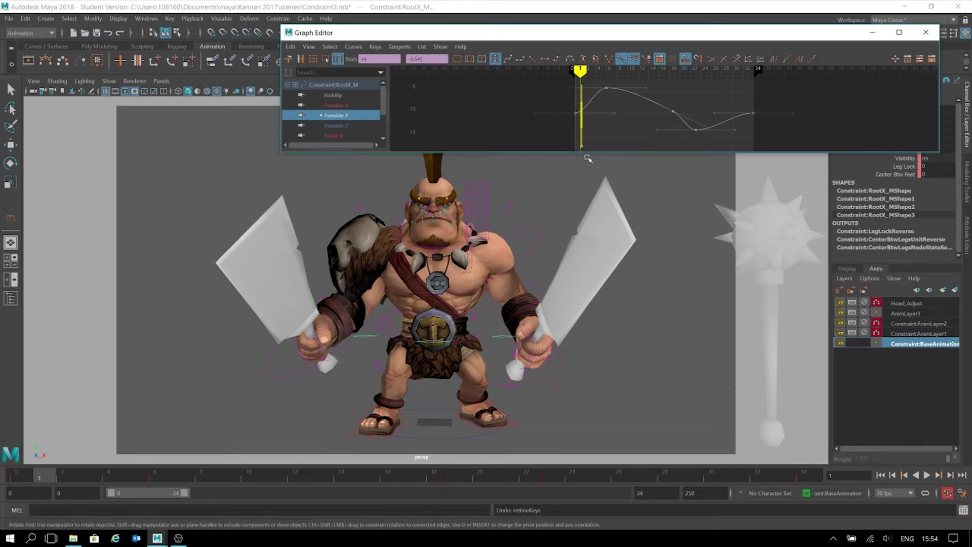
pyautogui.doubleClick(731, 105)
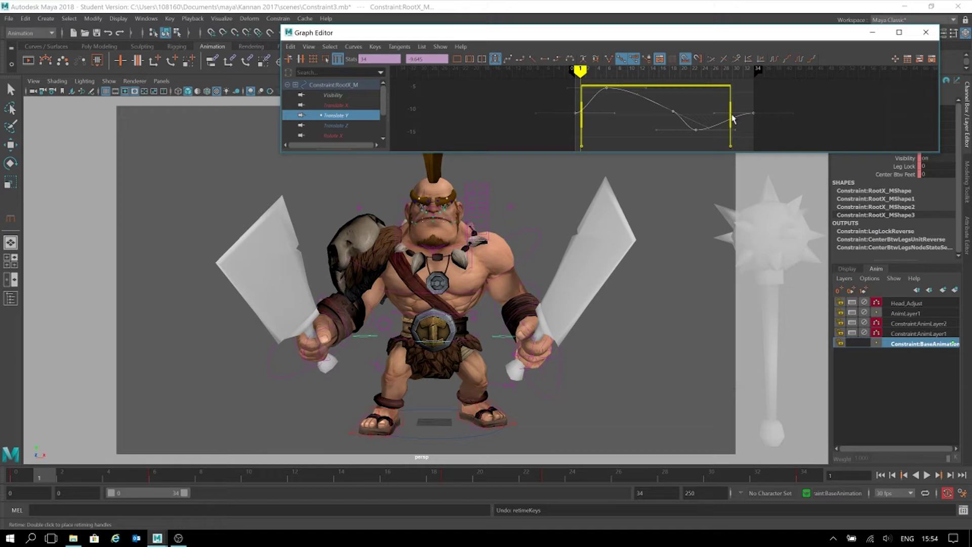
pyautogui.moveTo(733, 116); pyautogui.dragTo(731, 116)
pyautogui.moveTo(732, 115); pyautogui.dragTo(657, 116)
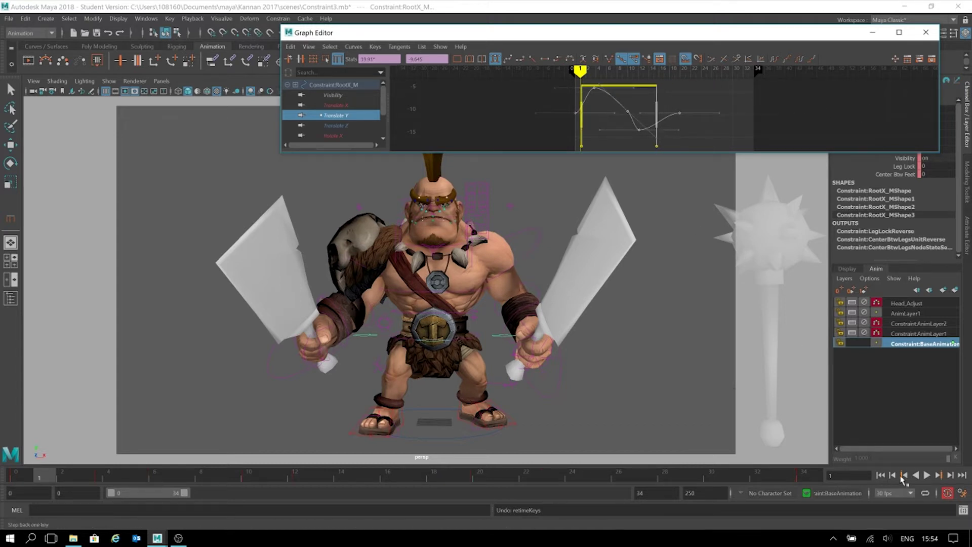
# Step: Play the retimed animation to check its speed, and scrub to frame 4
pyautogui.click(928, 475)
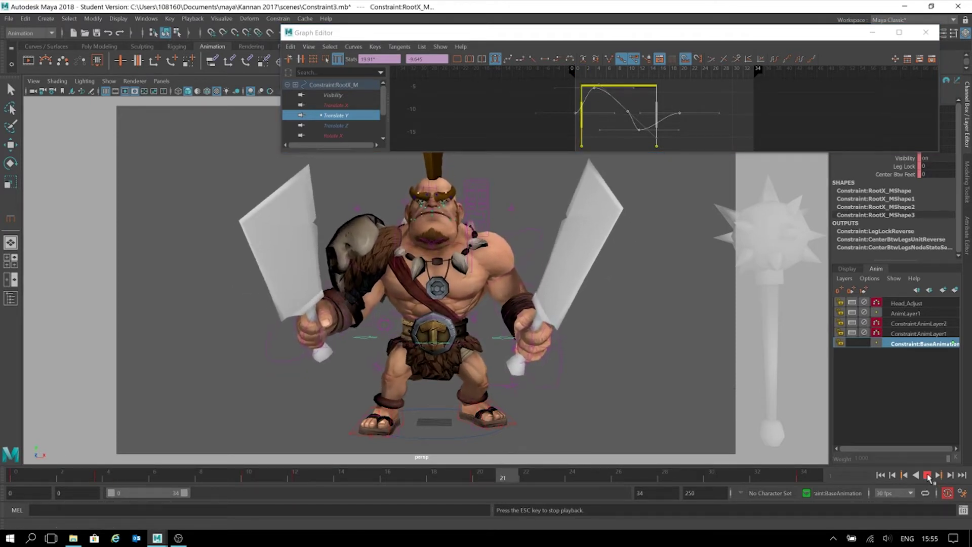
pyautogui.click(927, 475)
pyautogui.click(927, 475)
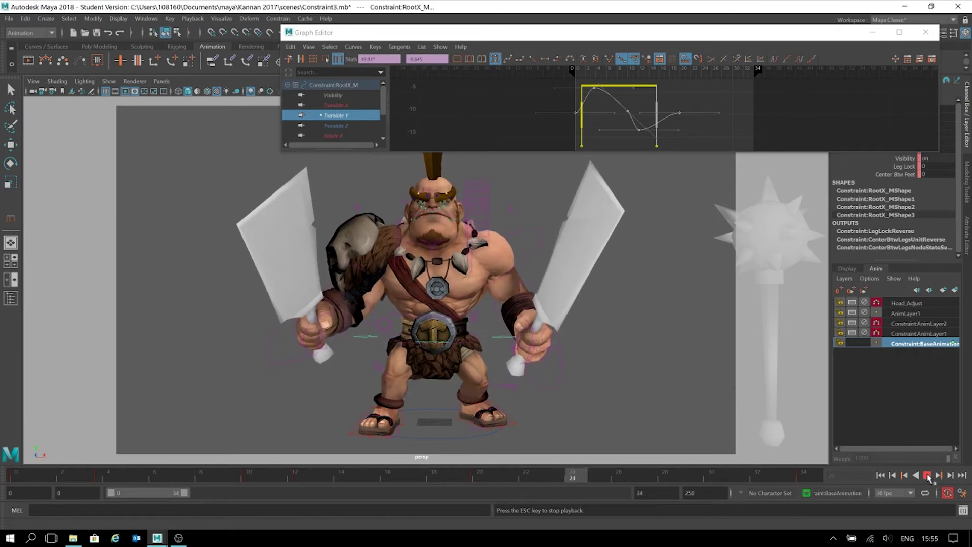
pyautogui.click(927, 475)
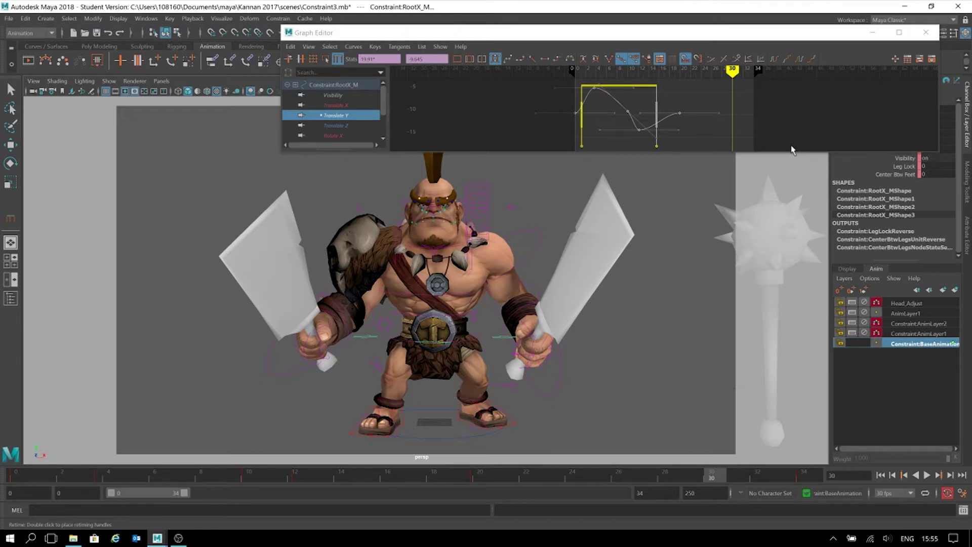
pyautogui.moveTo(609, 473); pyautogui.dragTo(112, 535)
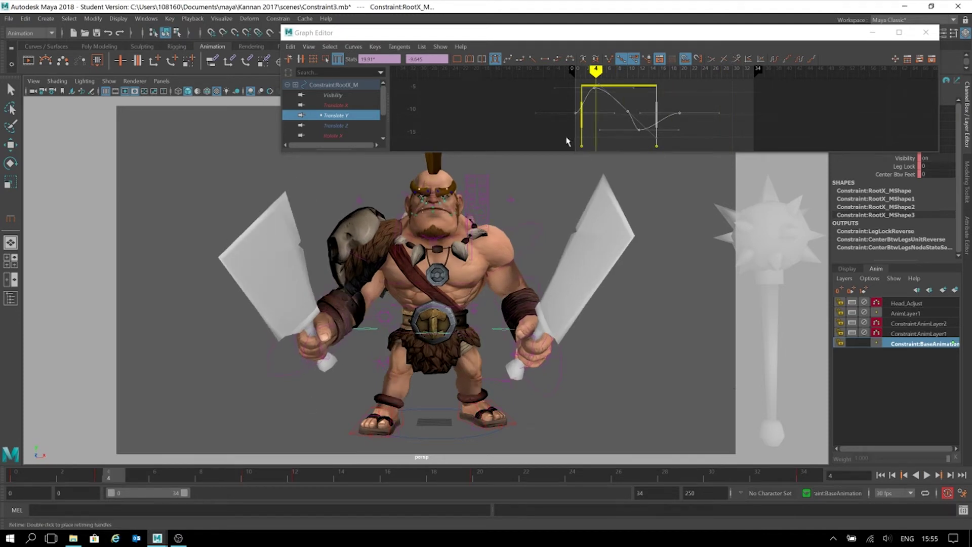
# Step: Leave the Retime tool for Move Nearest Picked Key and review the retimed animation up to frame 20
pyautogui.click(289, 59)
pyautogui.click(522, 476)
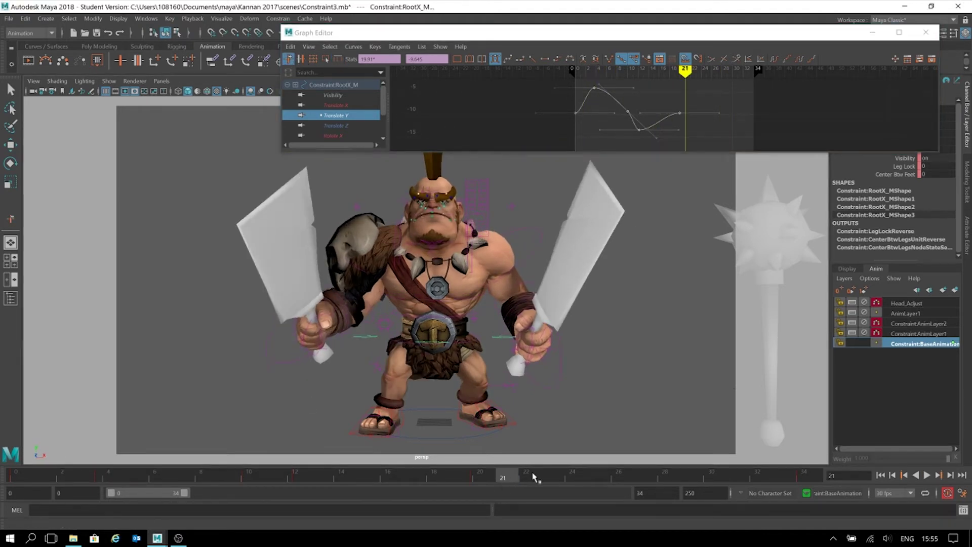
pyautogui.hotkey('alt', 'v')
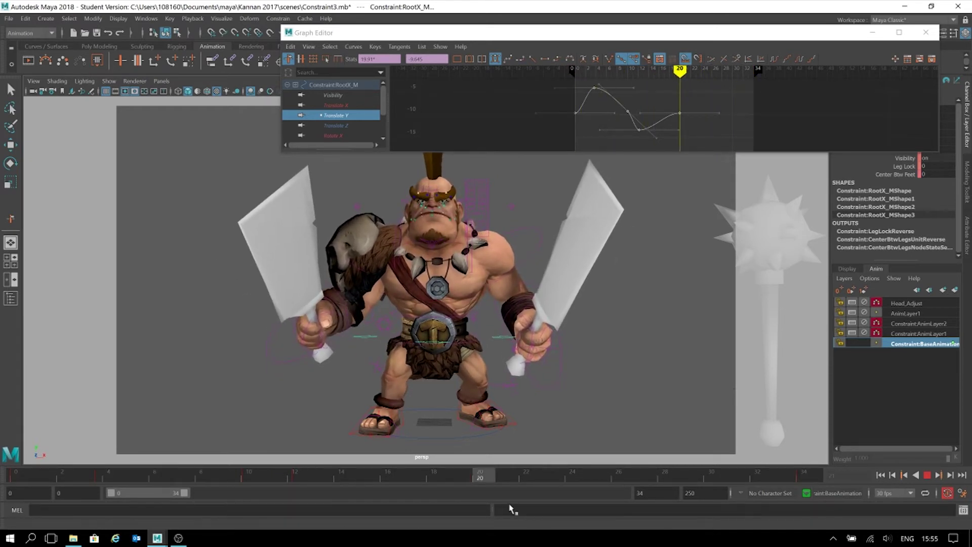
pyautogui.moveTo(508, 506); pyautogui.dragTo(484, 508)
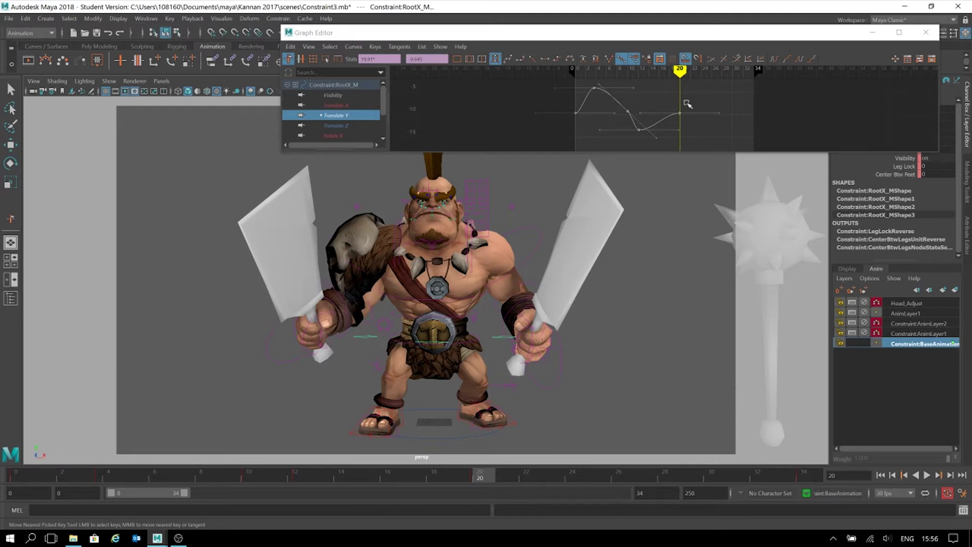
# Step: Undo the retiming of the keys and close the Graph Editor and Trax Editor windows
pyautogui.hotkey('ctrl', 'z')
pyautogui.hotkey('ctrl', 'z')
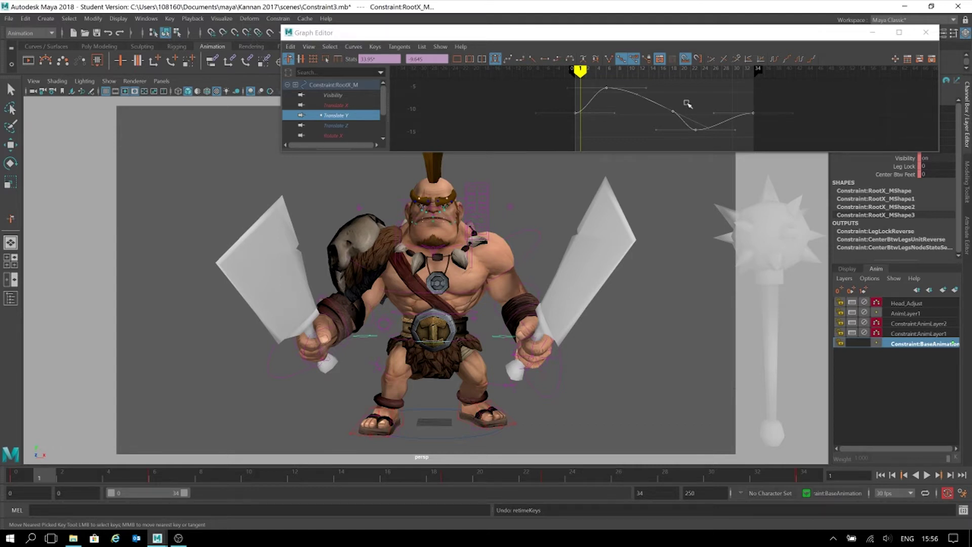
pyautogui.moveTo(805, 32); pyautogui.dragTo(734, 49)
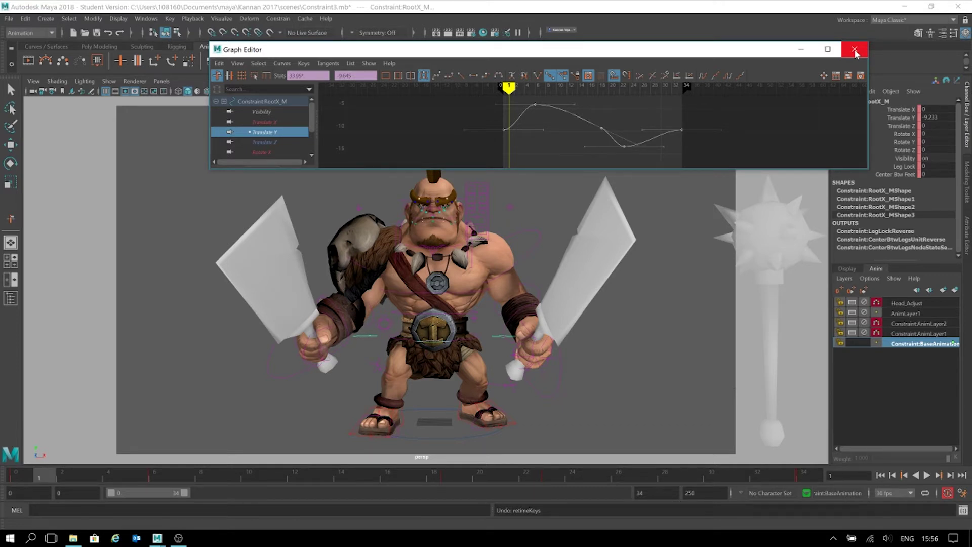
pyautogui.click(852, 78)
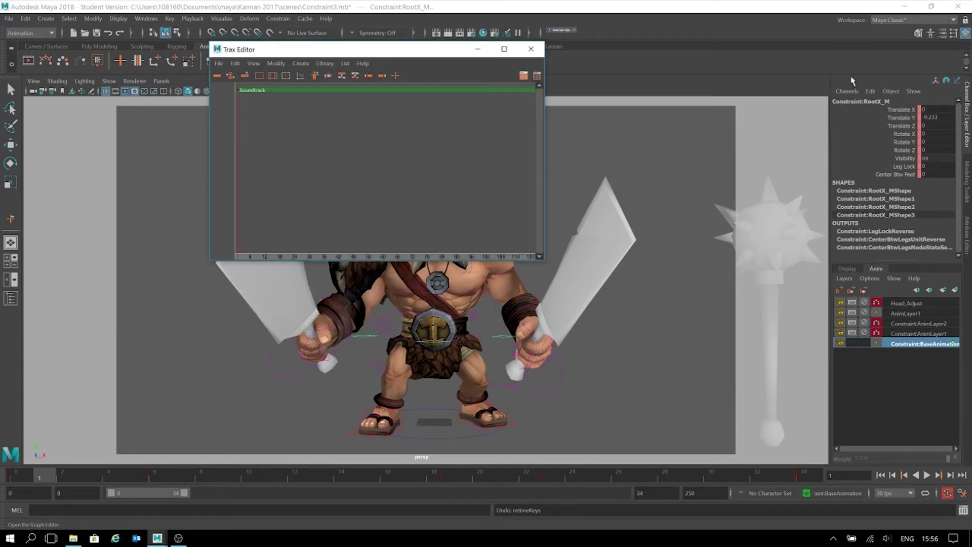
pyautogui.click(531, 49)
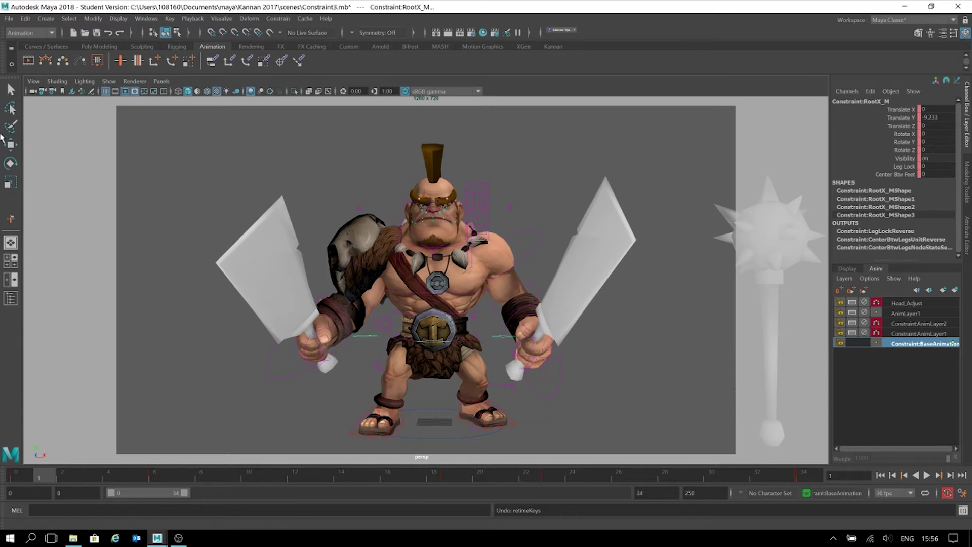
pyautogui.click(9, 19)
pyautogui.click(9, 19)
pyautogui.click(152, 19)
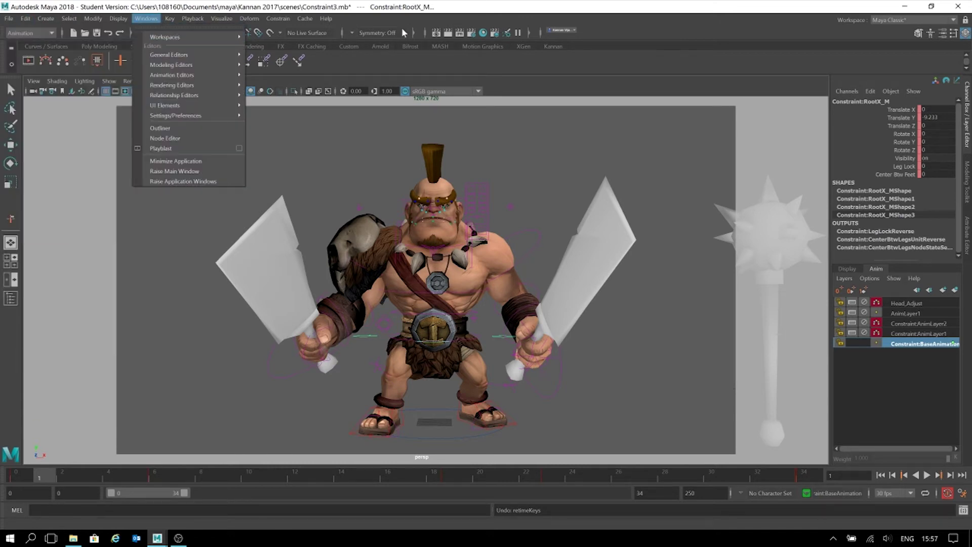
pyautogui.click(466, 475)
# Step: Return to frame 0 and play the character's animation, stopping and replaying it once
pyautogui.moveTo(110, 451)
pyautogui.mouseDown()
pyautogui.moveTo(723, 448)
pyautogui.moveTo(347, 445)
pyautogui.moveTo(1, 412)
pyautogui.mouseUp()
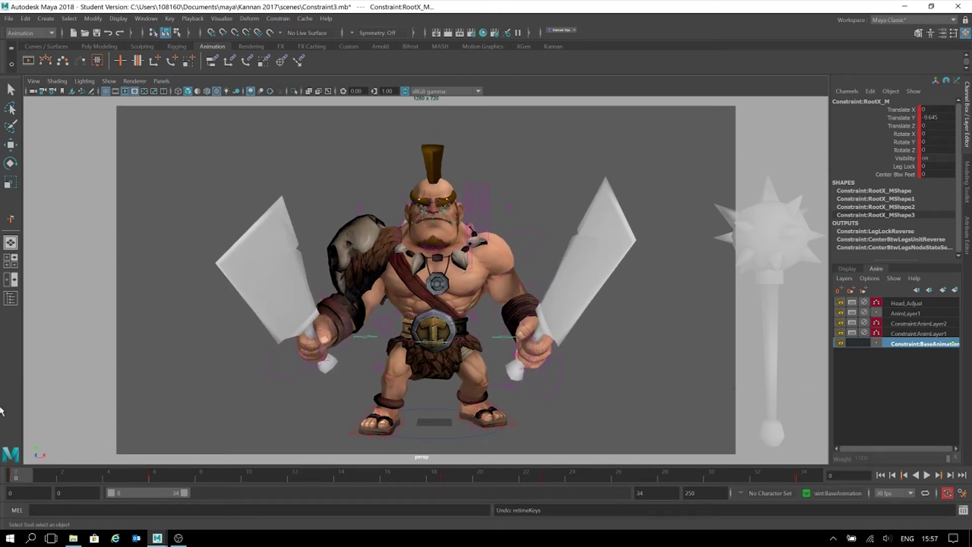
pyautogui.hotkey('alt', 'v')
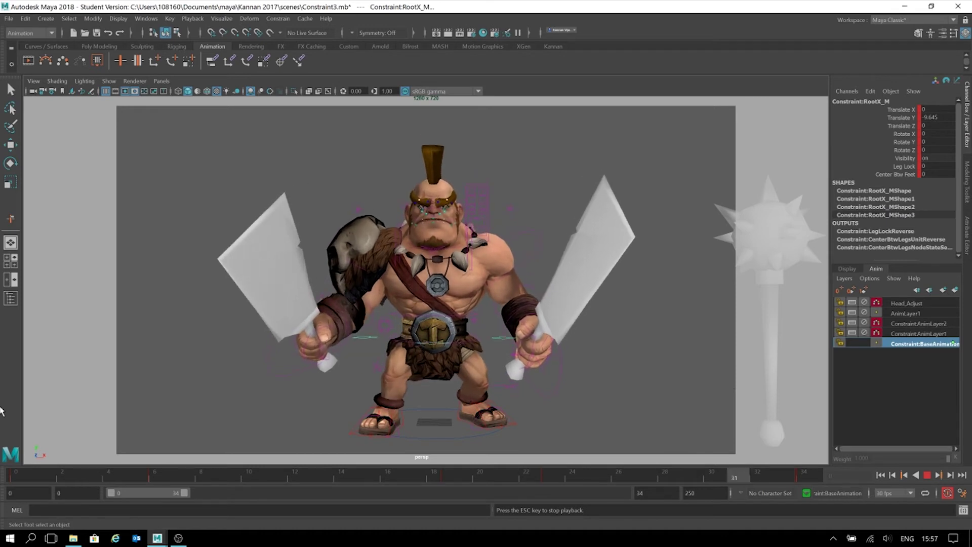
pyautogui.press('Escape')
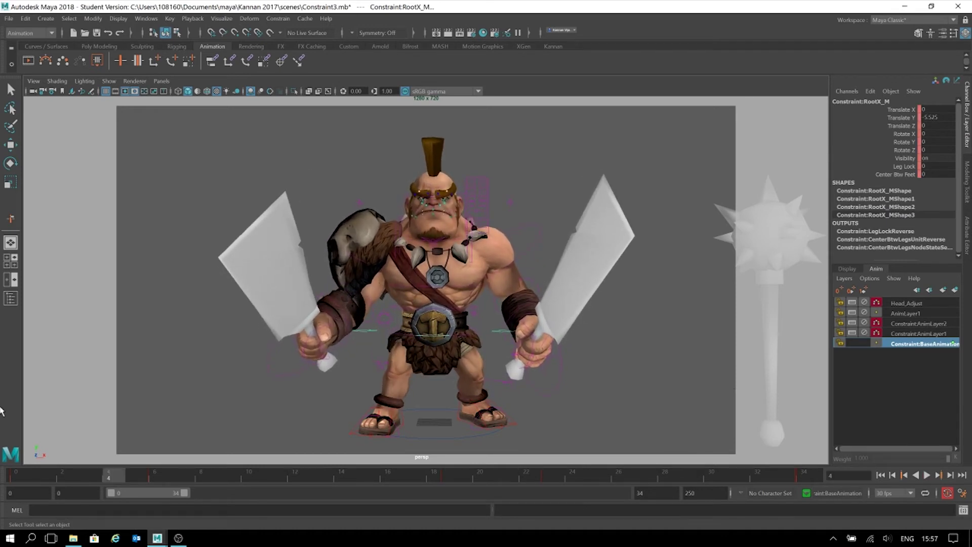
pyautogui.hotkey('ctrl', 'z')
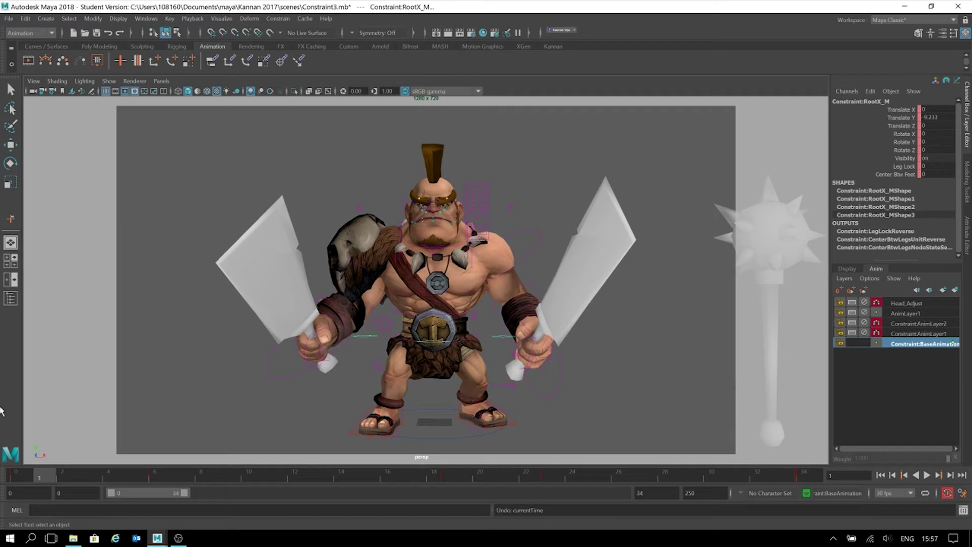
pyautogui.hotkey('alt', 'v')
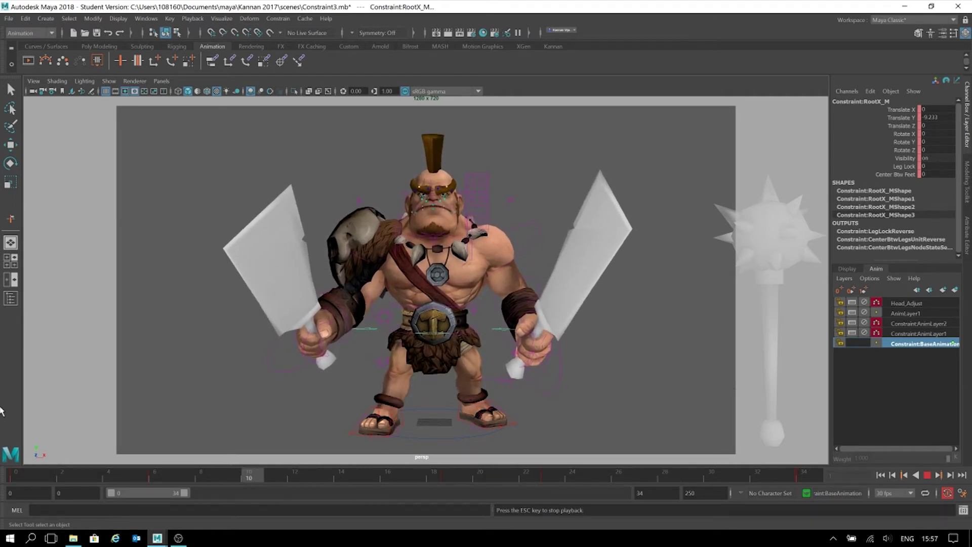
pyautogui.press('Escape')
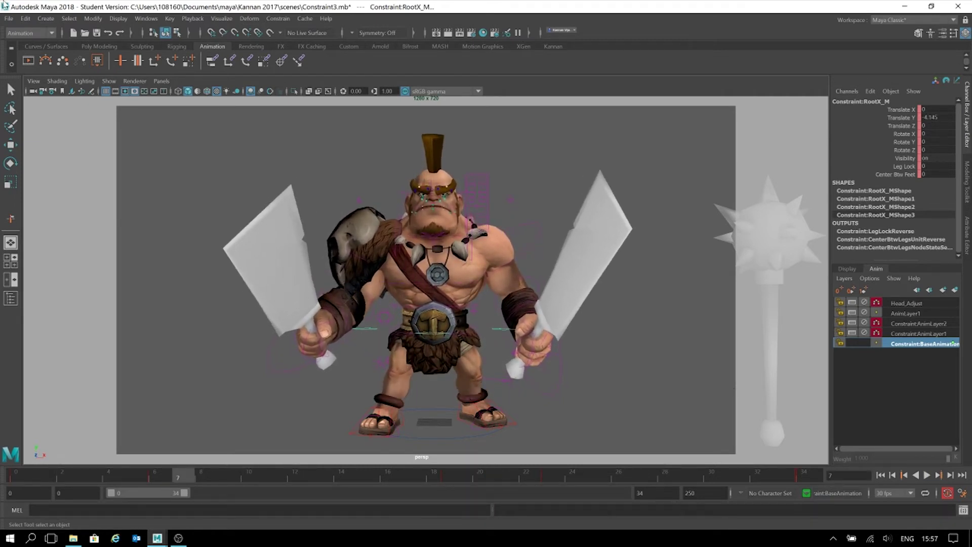
# Step: Open the Time Editor, try adding the selected RootX_M animation from the scene as a clip, and undo it
pyautogui.click(142, 21)
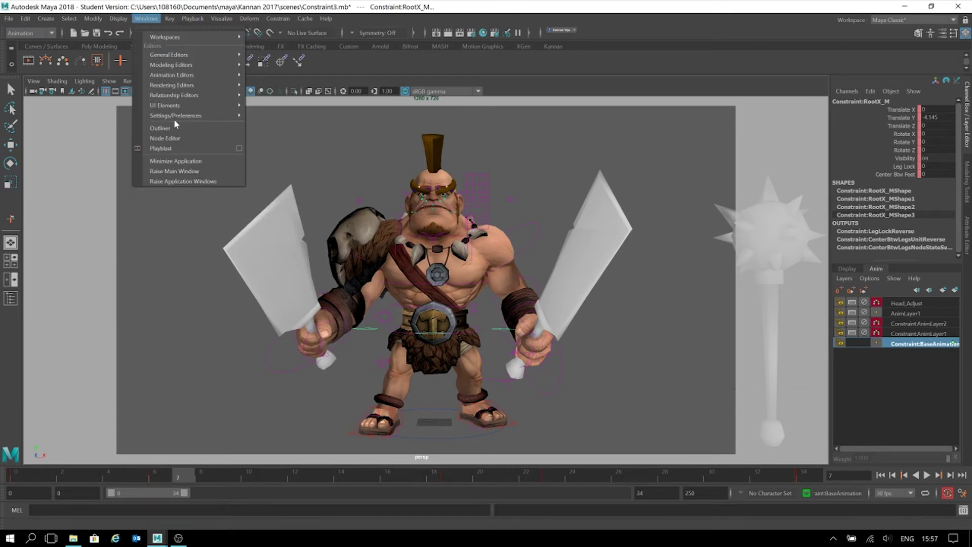
pyautogui.moveTo(199, 74)
pyautogui.click(289, 94)
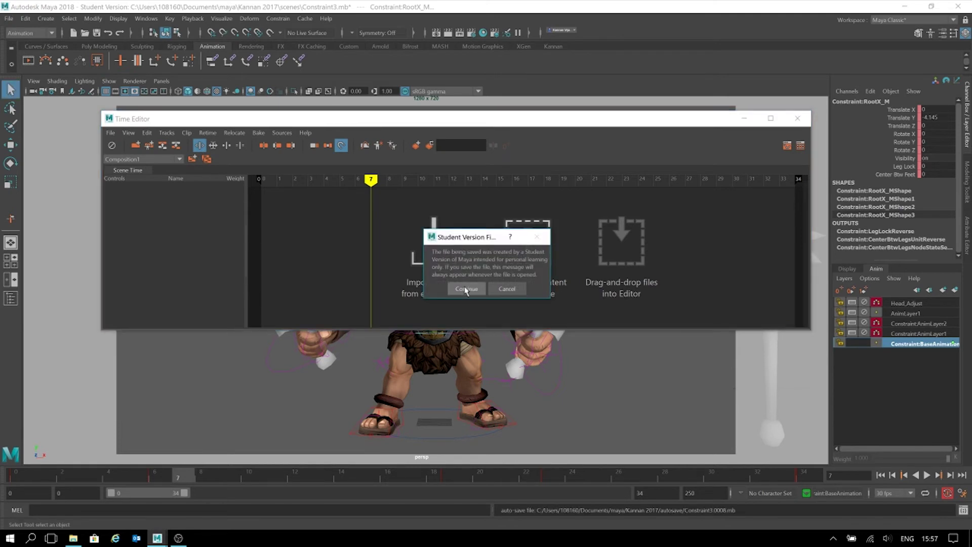
pyautogui.click(466, 288)
pyautogui.click(525, 287)
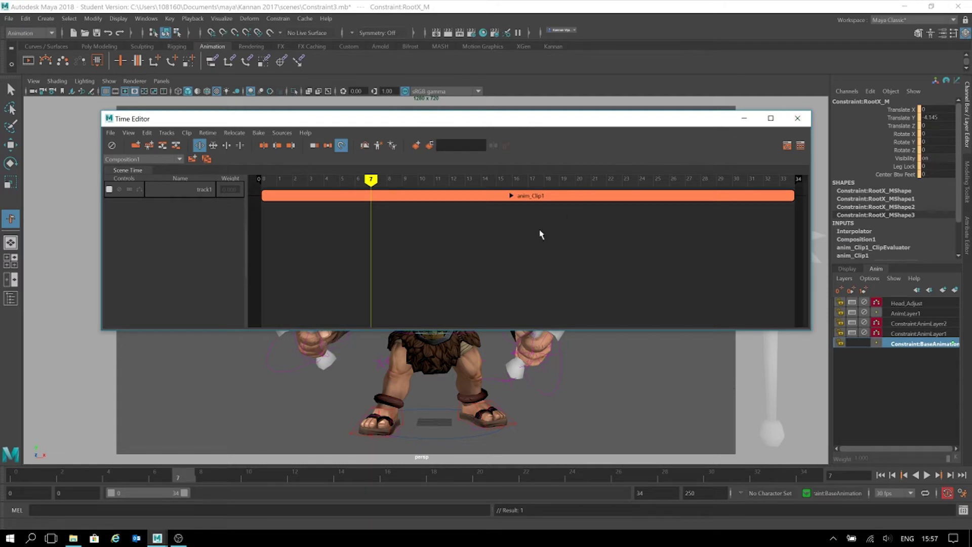
pyautogui.hotkey('ctrl', 'z')
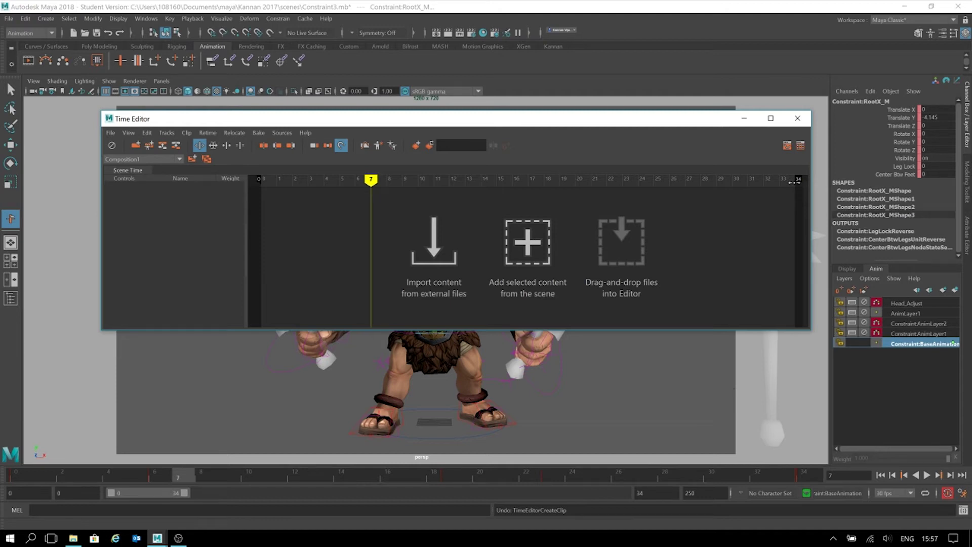
# Step: Bring up the Time Editor and add the selected RootX_M control's animation from the scene as a clip
pyautogui.click(146, 18)
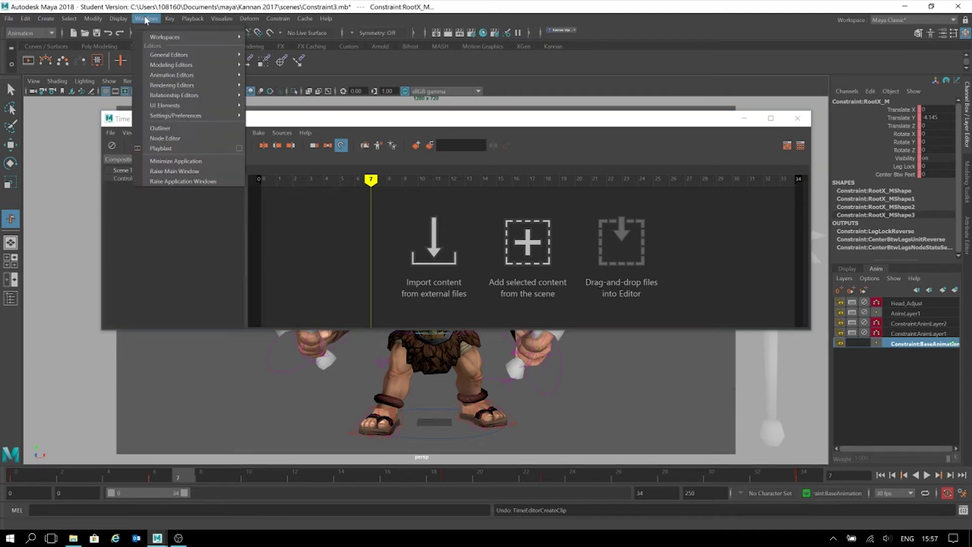
pyautogui.moveTo(214, 77)
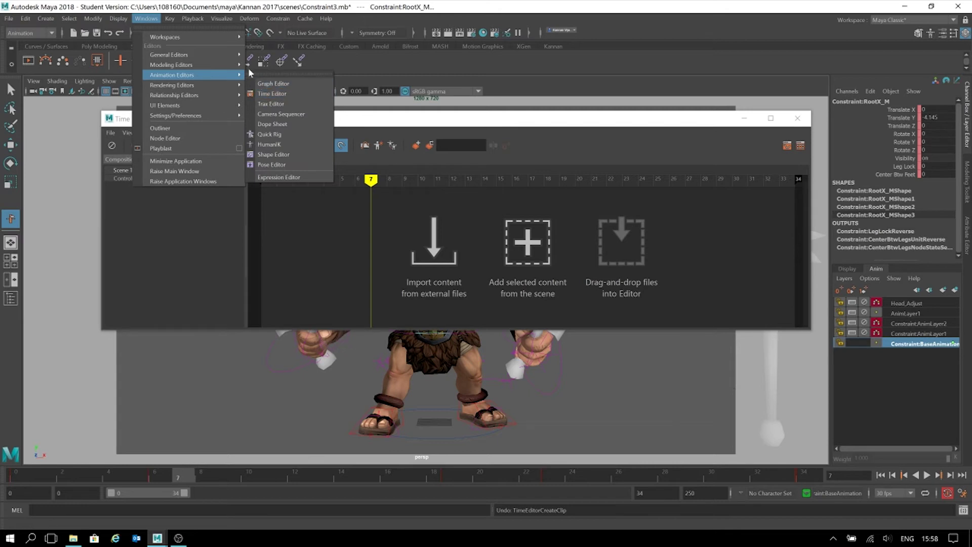
pyautogui.moveTo(177, 67)
pyautogui.click(277, 95)
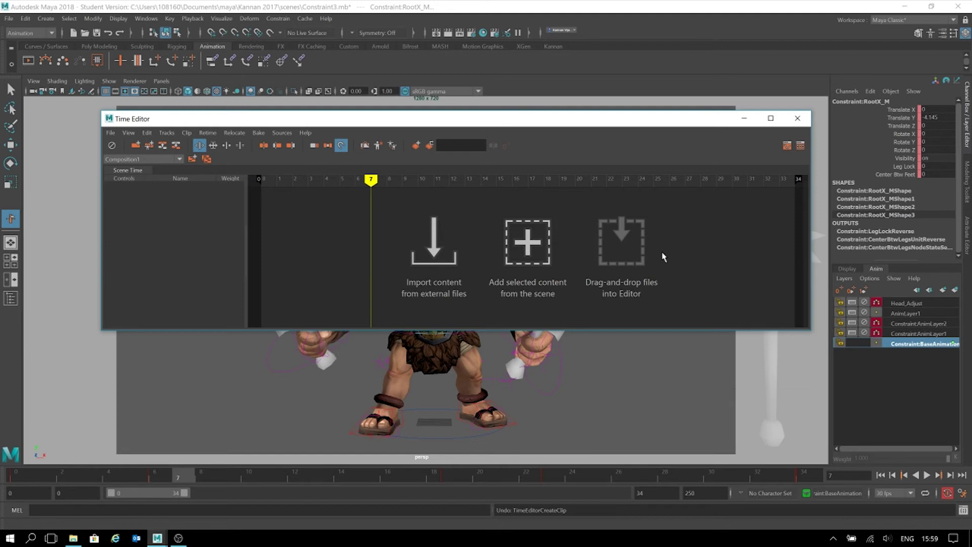
pyautogui.click(536, 256)
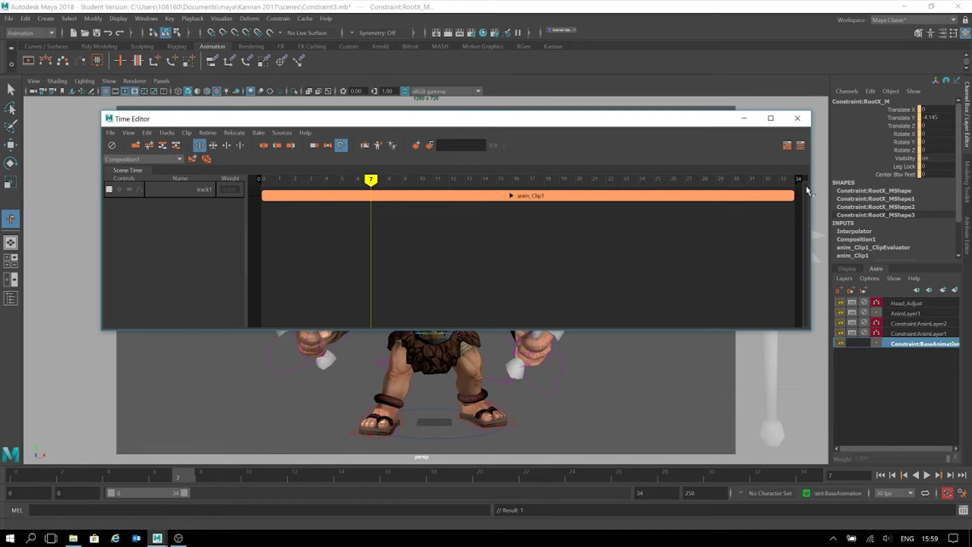
# Step: Extend the end of the playback range in the Time Editor to frame 96
pyautogui.moveTo(796, 180); pyautogui.dragTo(968, 179)
pyautogui.scroll(-5, 751, 212)
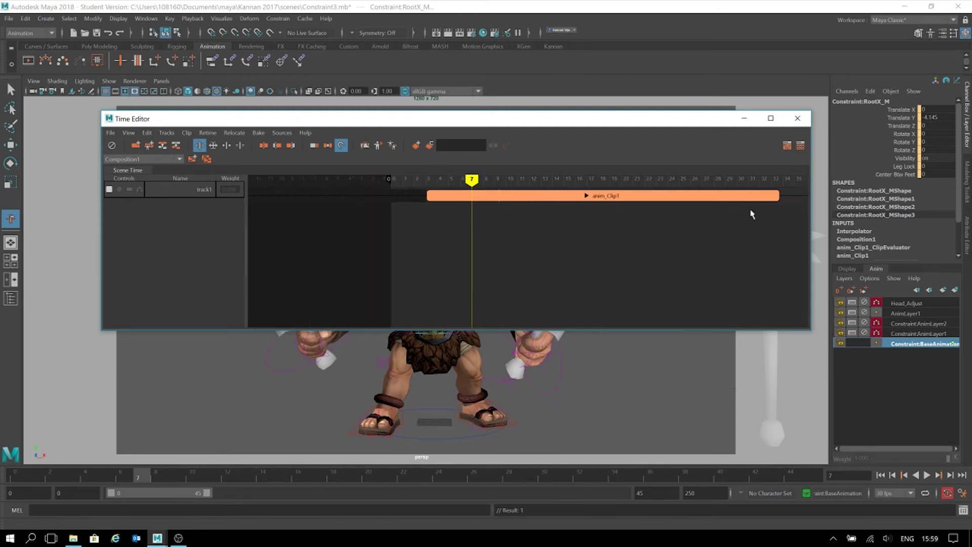
pyautogui.press('space')
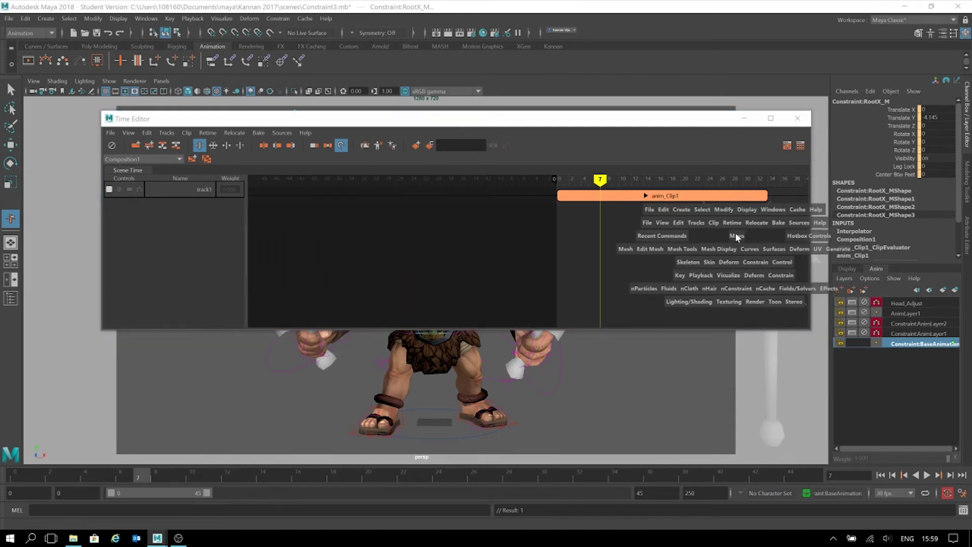
pyautogui.keyDown('alt'); pyautogui.moveTo(696, 233); pyautogui.dragTo(458, 236, button='middle'); pyautogui.keyUp('alt')
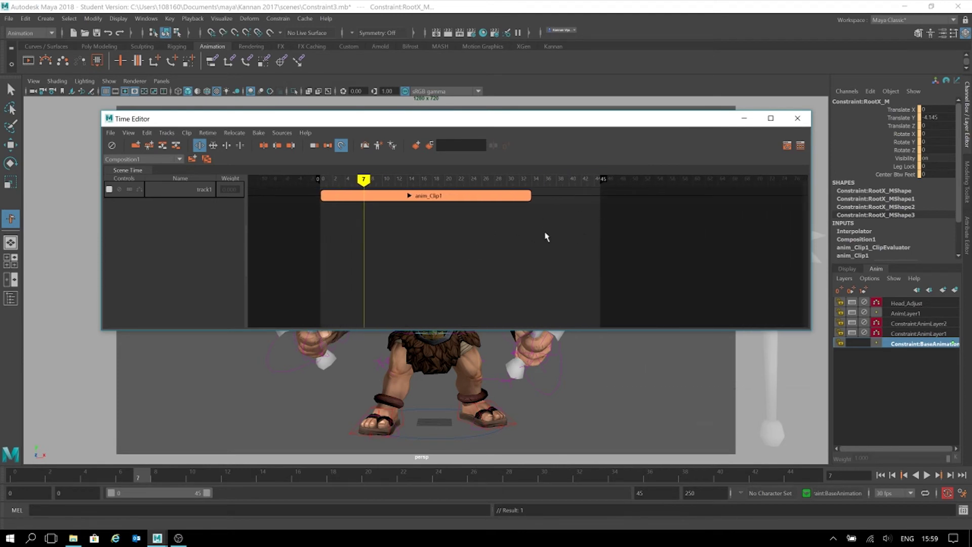
pyautogui.scroll(1, 536, 233)
pyautogui.scroll(1, 535, 233)
pyautogui.scroll(-2, 536, 233)
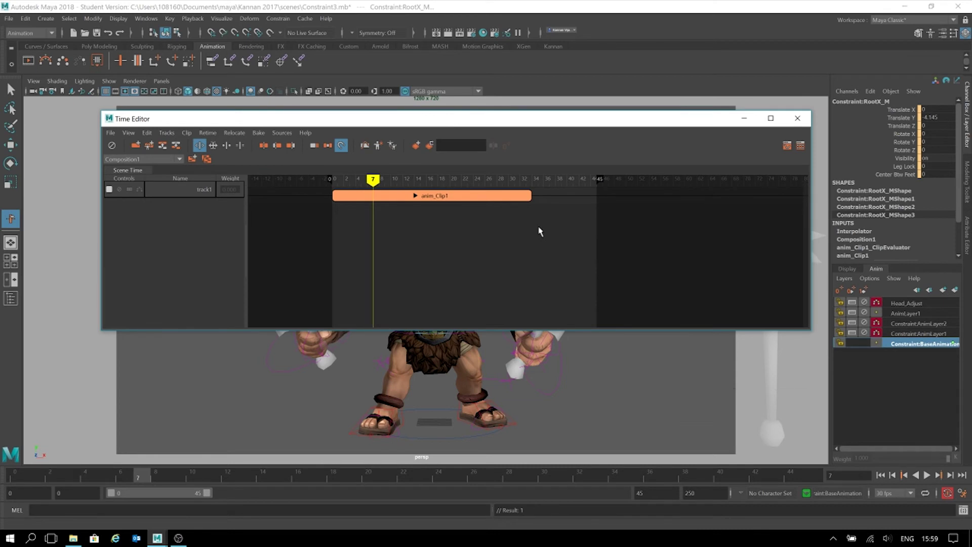
pyautogui.scroll(-2, 540, 233)
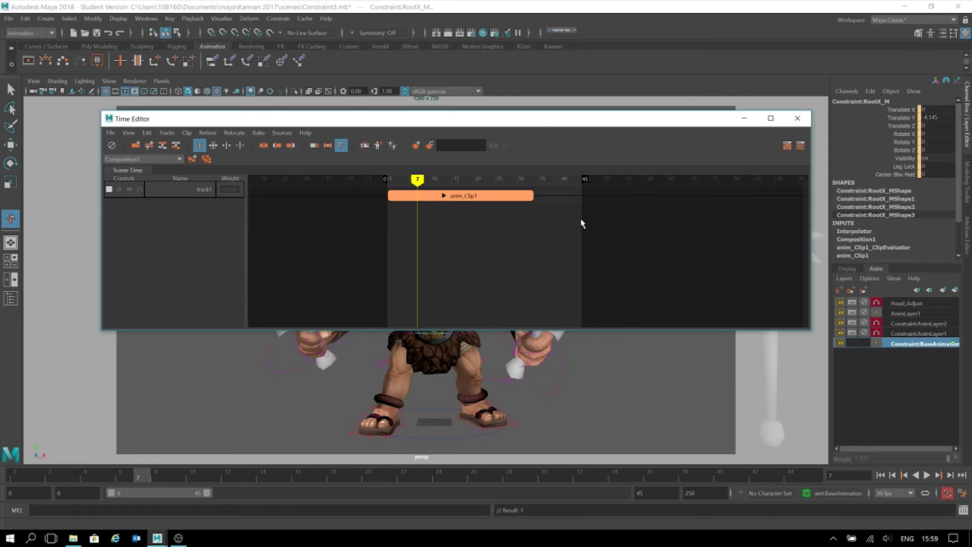
pyautogui.moveTo(584, 182); pyautogui.dragTo(803, 179)
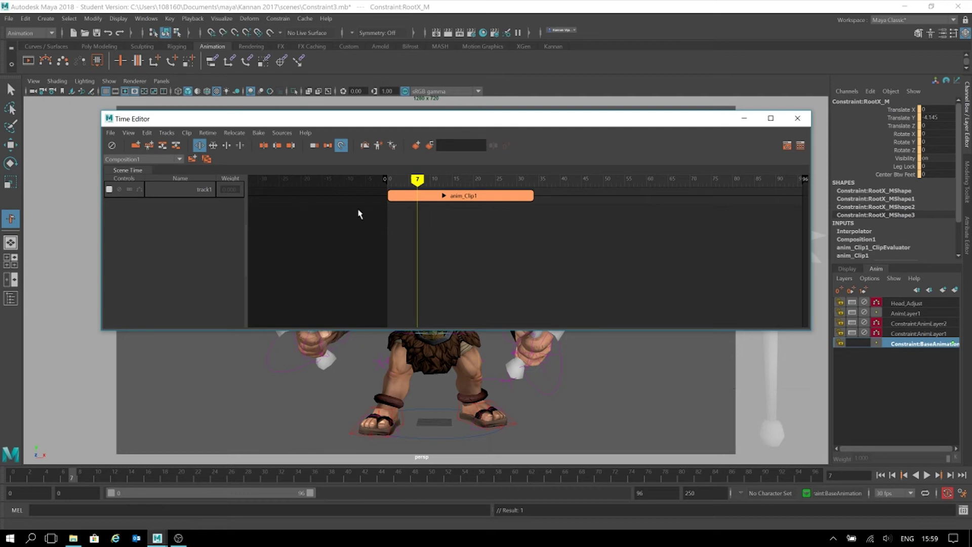
# Step: Select anim_Clip1 and extend its end in Loop mode to about frame 96
pyautogui.keyDown('alt'); pyautogui.moveTo(475, 248); pyautogui.dragTo(357, 242, button='middle'); pyautogui.keyUp('alt')
pyautogui.click(347, 198)
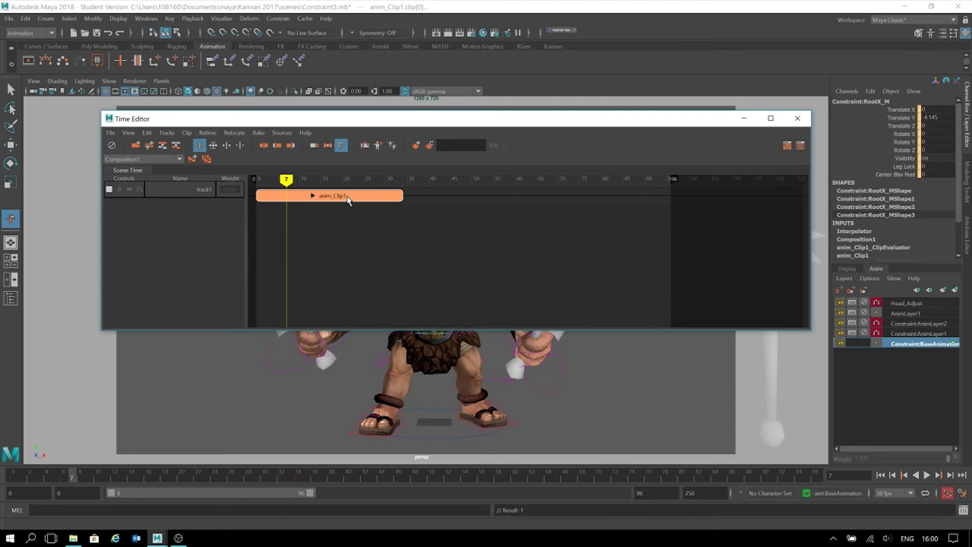
pyautogui.click(227, 147)
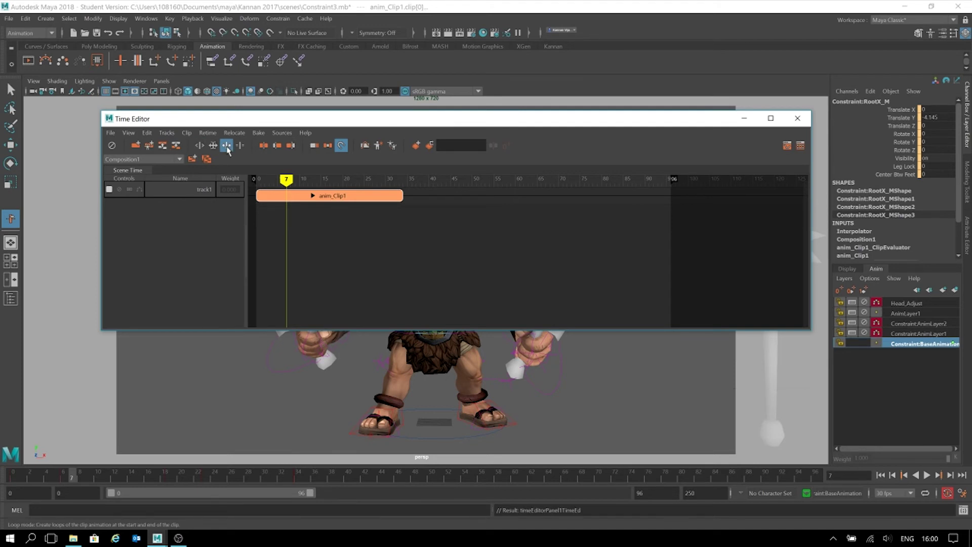
pyautogui.moveTo(405, 195); pyautogui.dragTo(672, 193)
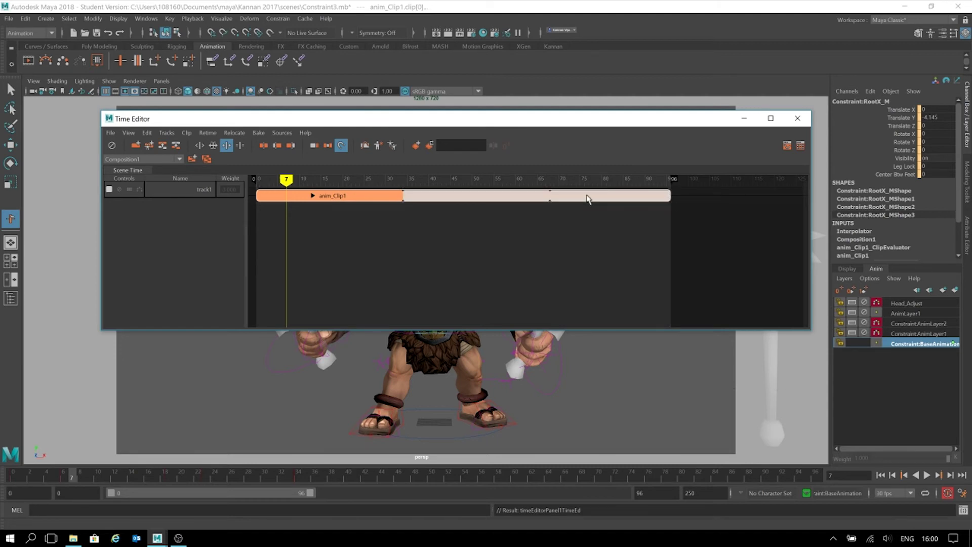
# Step: Play the looped animation with the Time Editor minimized, check the Time Slider playback preferences, and stop playback at frame 68
pyautogui.hotkey('alt', 'v')
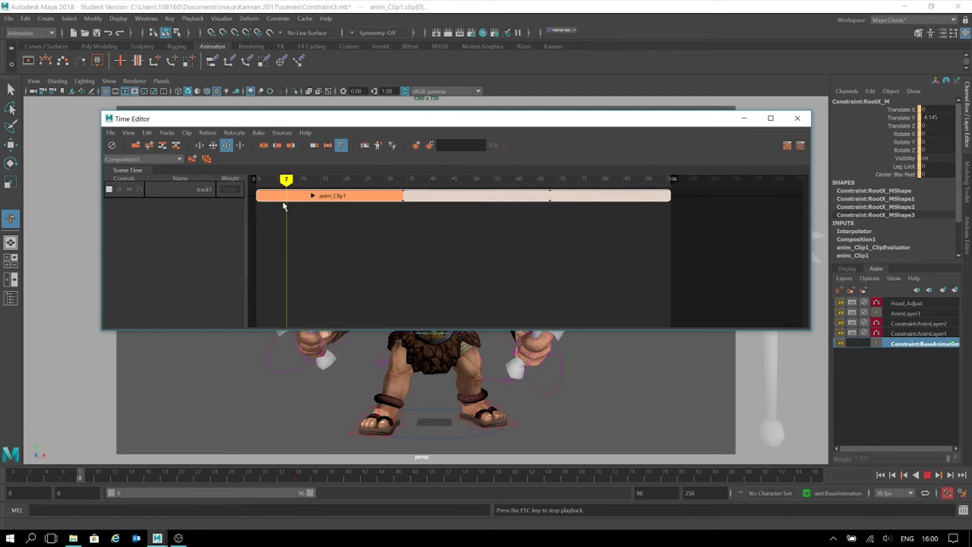
pyautogui.click(744, 123)
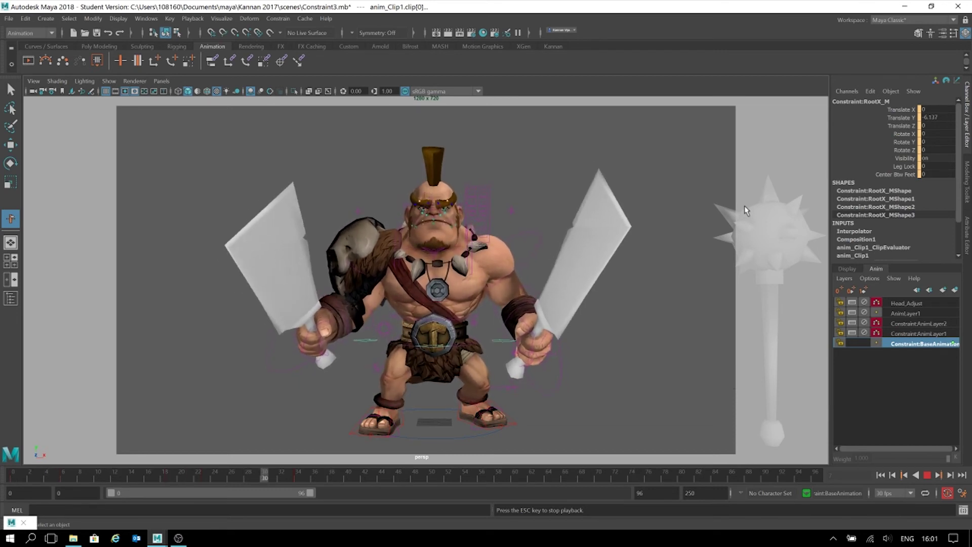
pyautogui.click(962, 494)
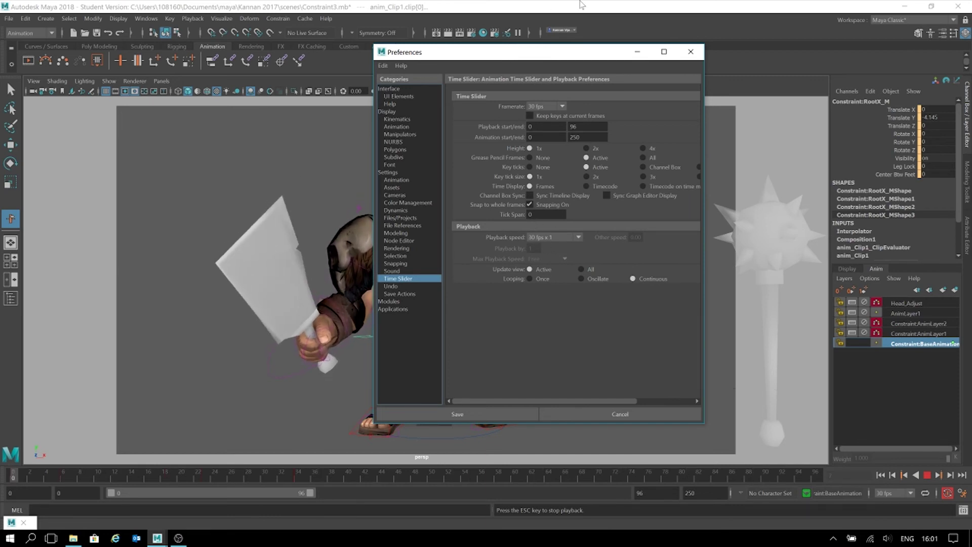
pyautogui.click(637, 51)
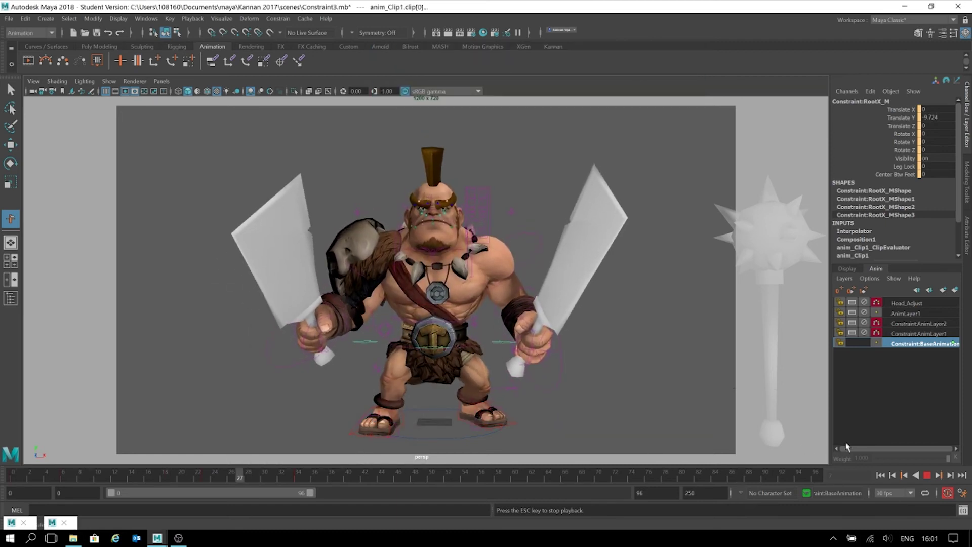
pyautogui.click(926, 475)
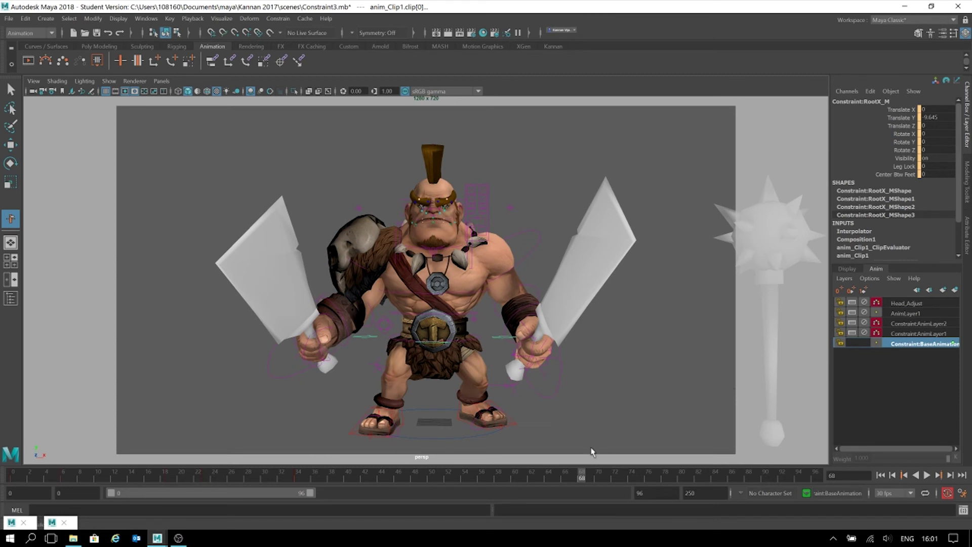
# Step: Clear away the minimized Time Editor window, then restore and close the Preferences window
pyautogui.click(10, 524)
pyautogui.click(10, 524)
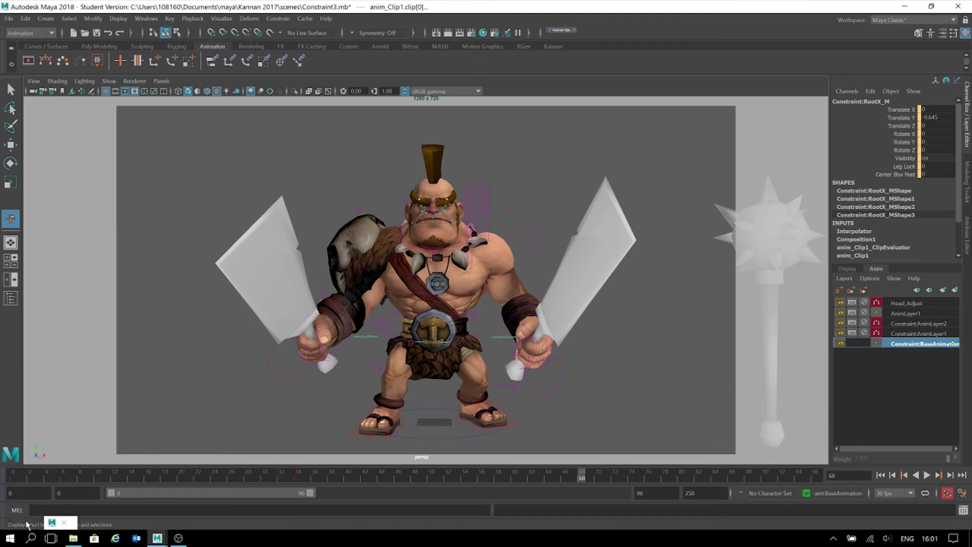
pyautogui.doubleClick(51, 524)
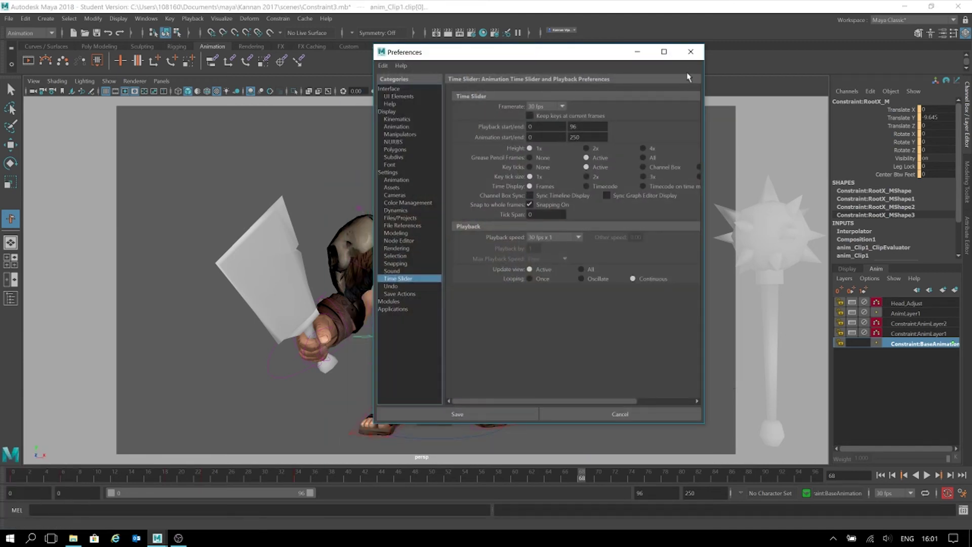
pyautogui.click(691, 52)
# Step: Reopen the Time Editor to review the looped anim_Clip1 on its track, and close the editor
pyautogui.click(147, 20)
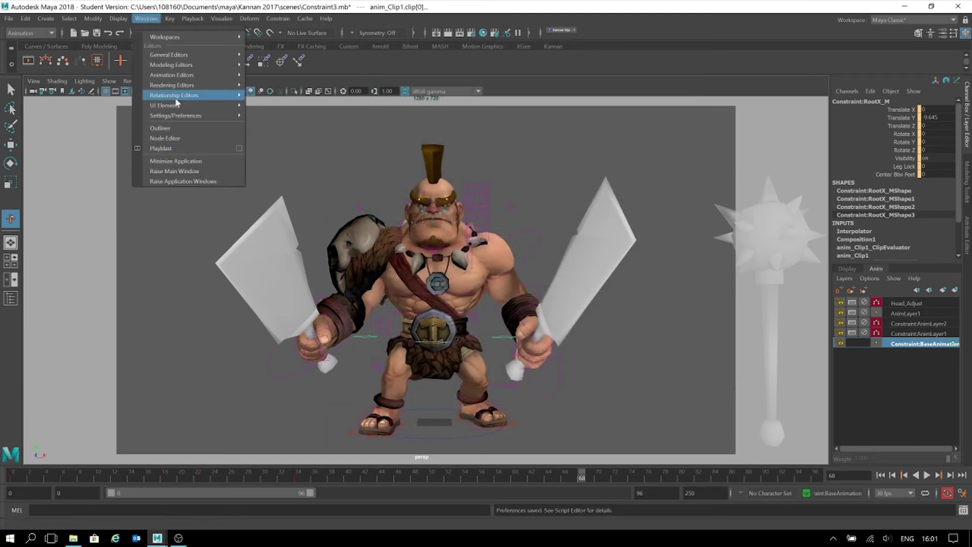
pyautogui.moveTo(187, 76)
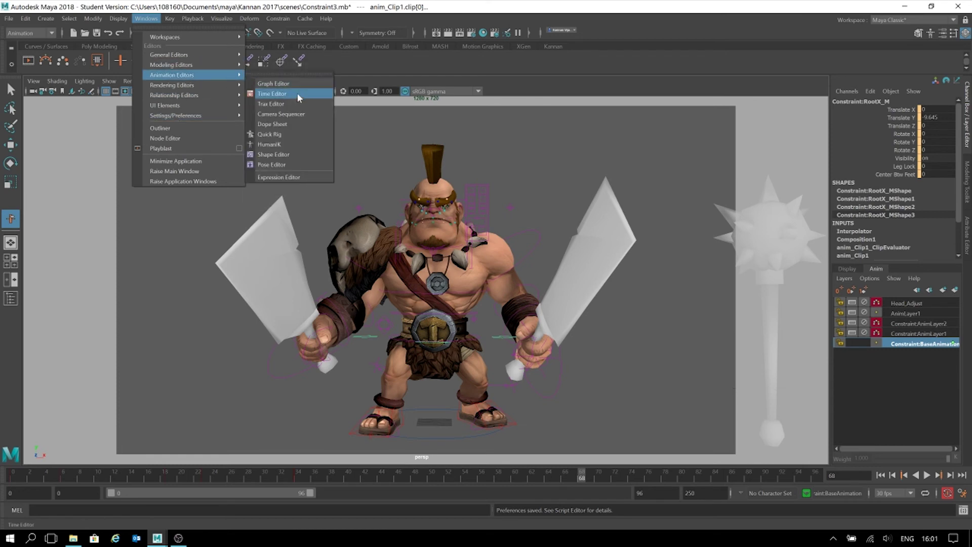
pyautogui.click(297, 93)
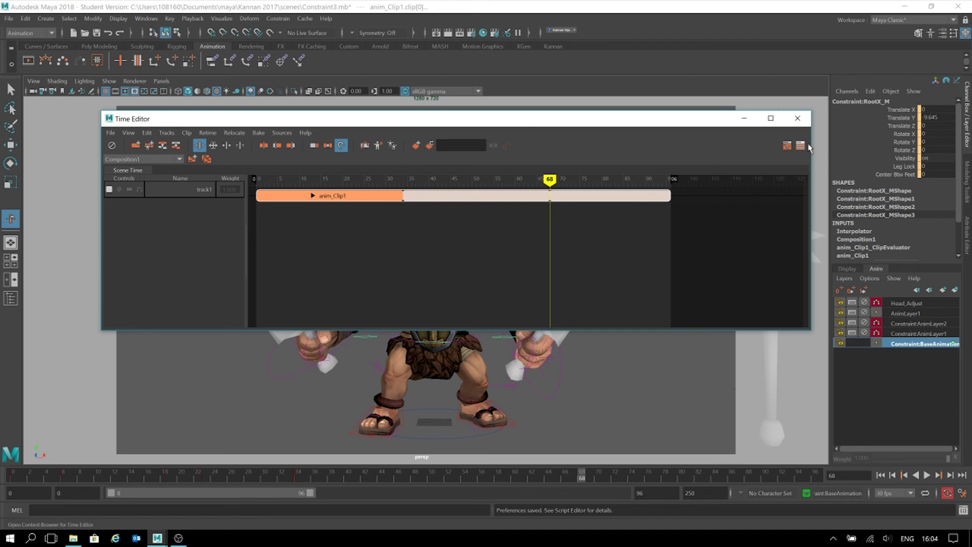
pyautogui.click(798, 120)
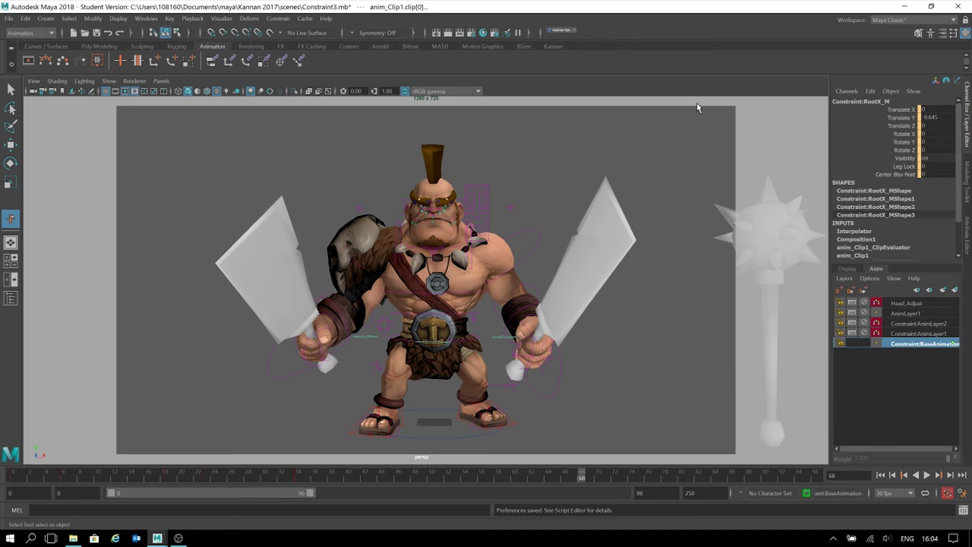
pyautogui.click(183, 541)
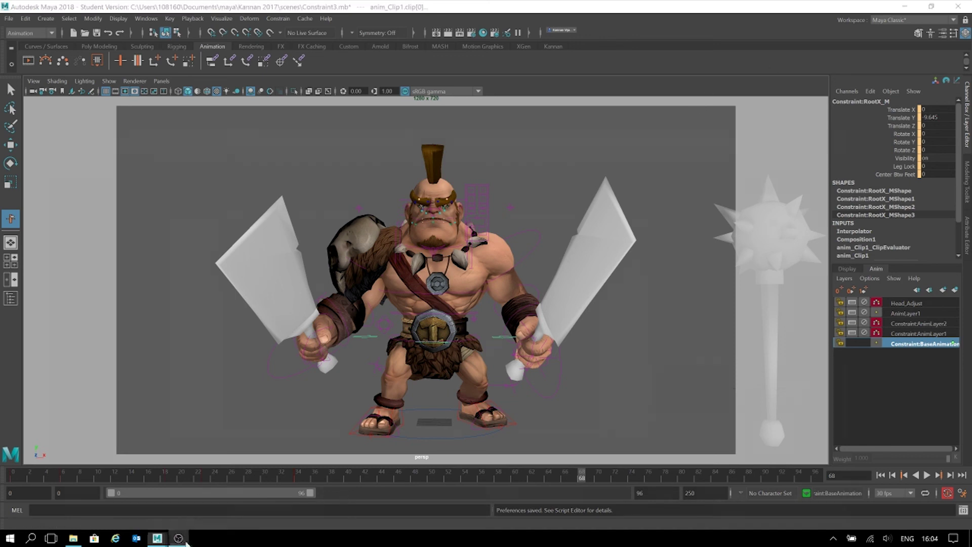